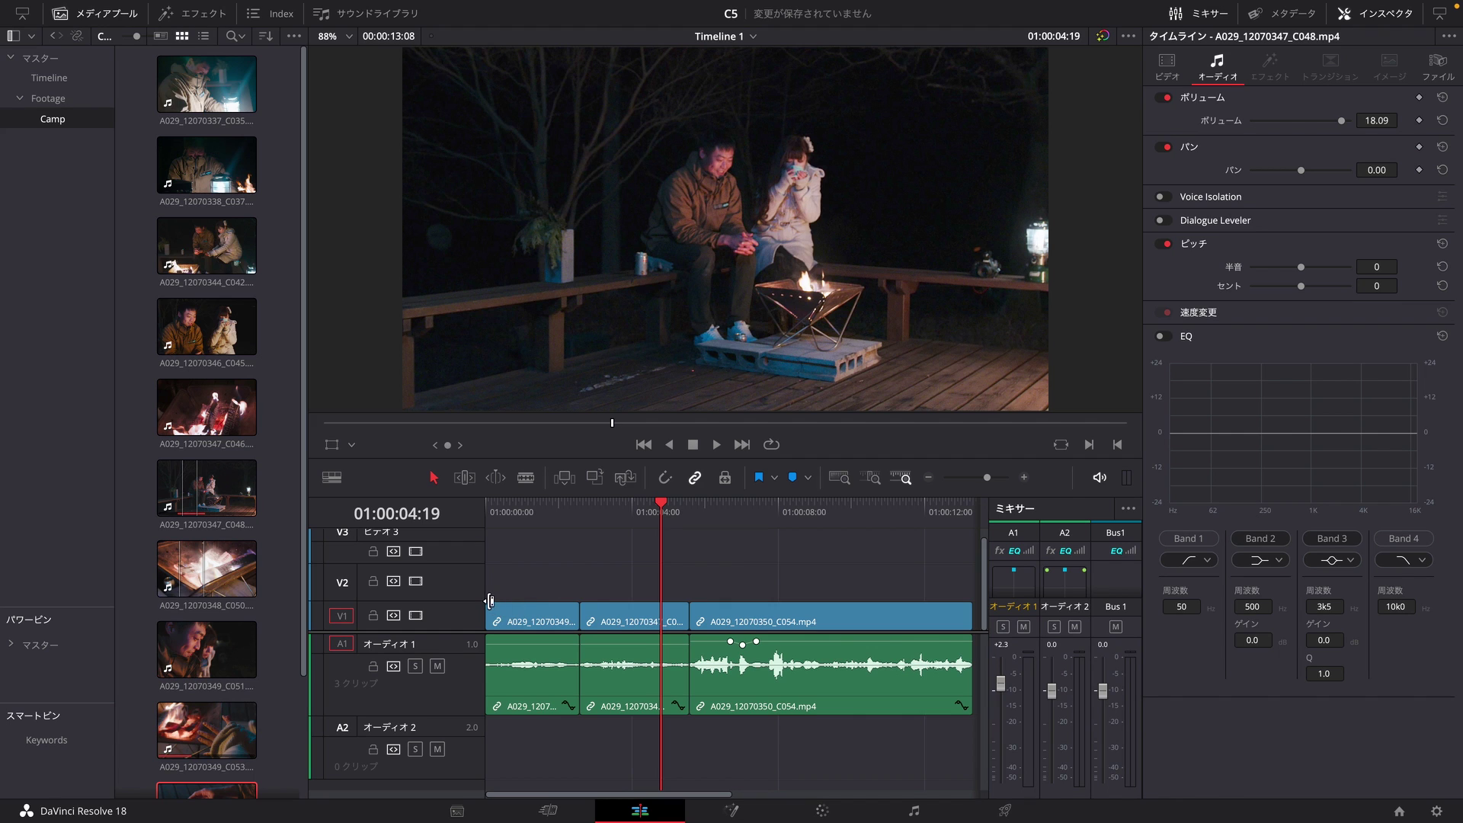
# Step: Enlarge the V1 video track to show thumbnails, then scrub back to the first clip's opening frames
pyautogui.moveTo(470, 600); pyautogui.dragTo(474, 576)
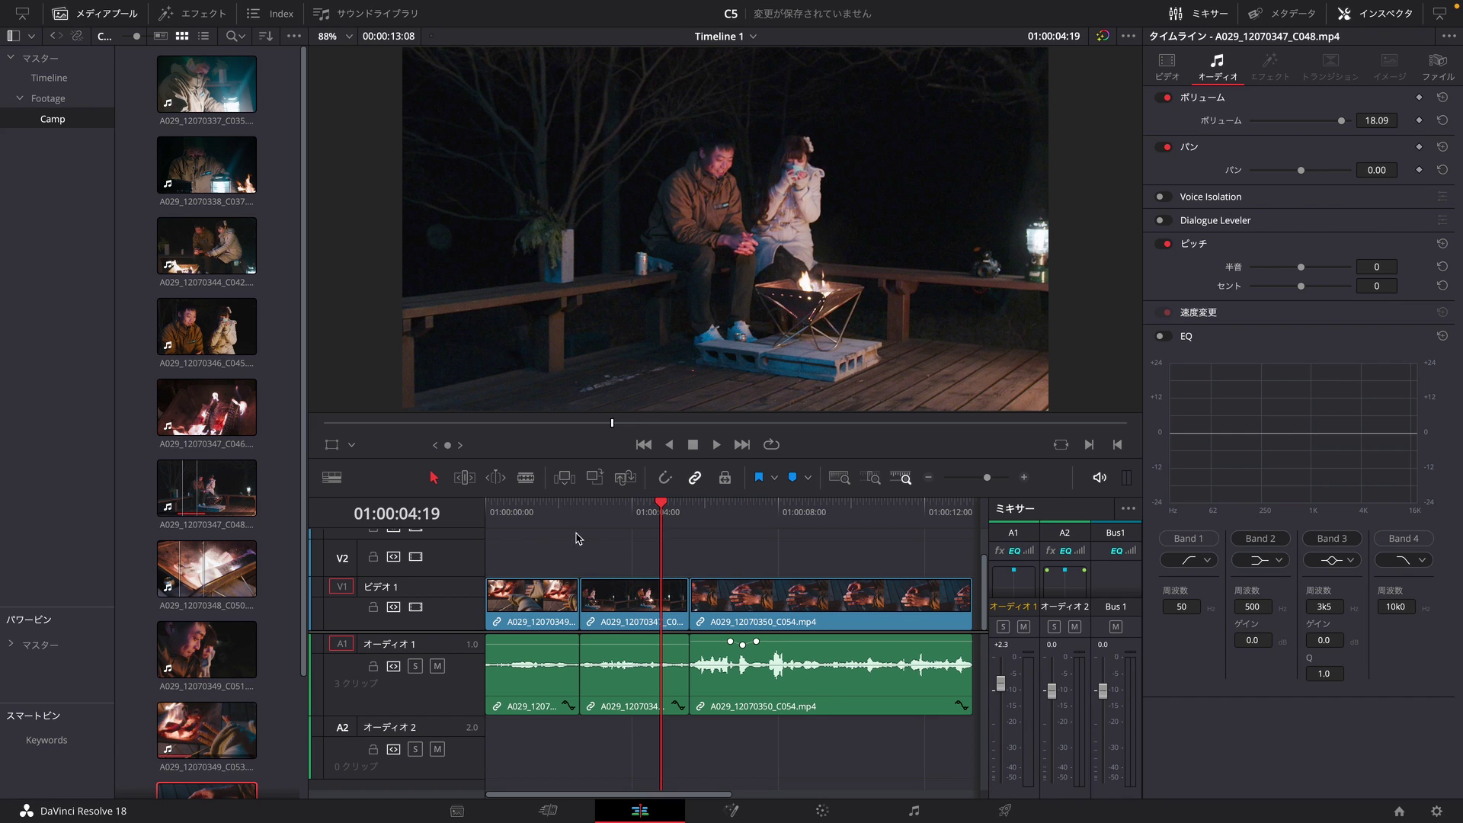
pyautogui.click(606, 512)
pyautogui.moveTo(607, 515); pyautogui.dragTo(526, 521)
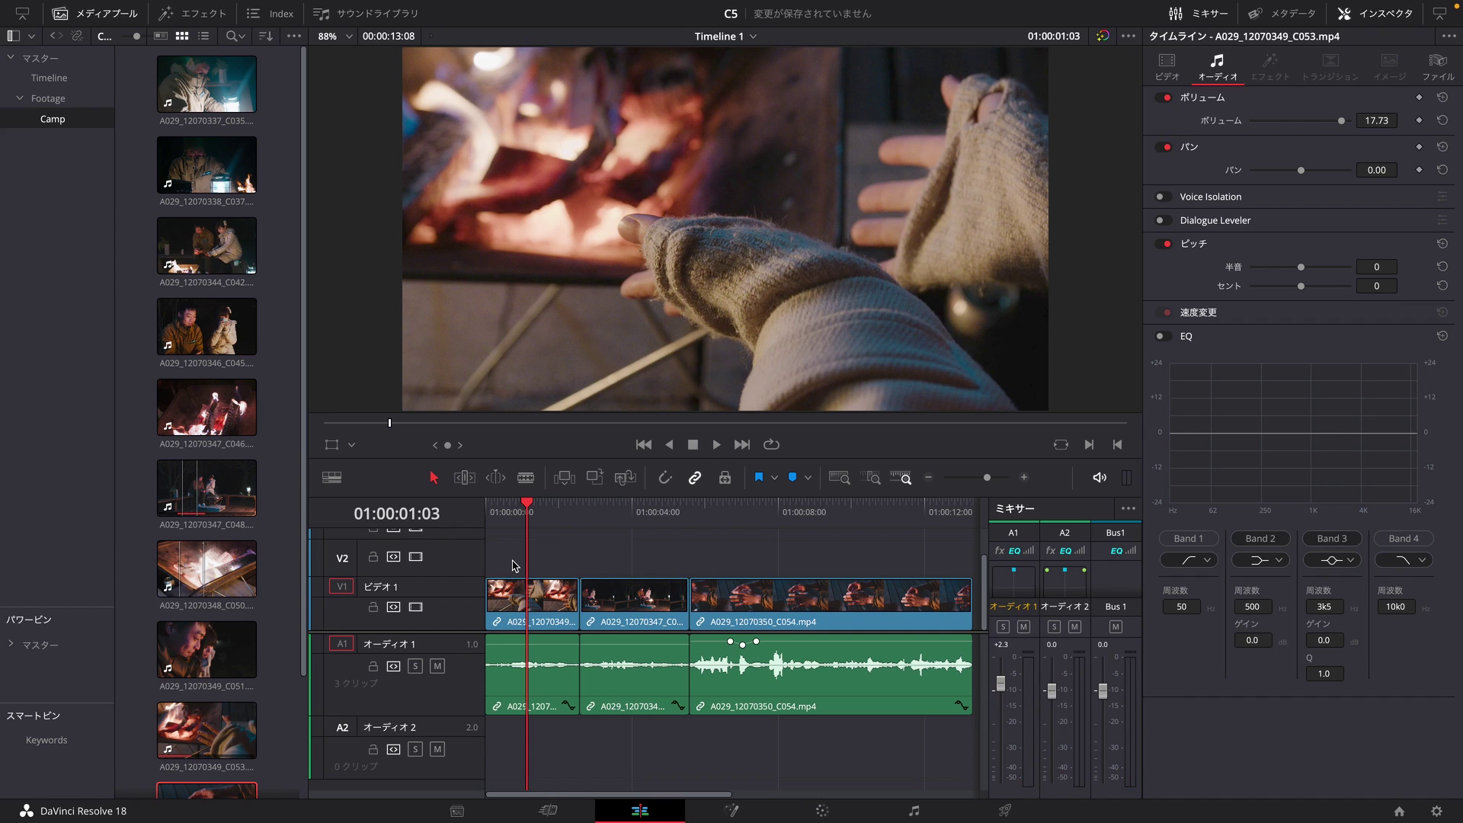
# Step: Zoom in on the first clip and close the audio mixer to widen the timeline
pyautogui.moveTo(510, 584)
pyautogui.hotkey('ctrl', '=')
pyautogui.hotkey('ctrl', '=')
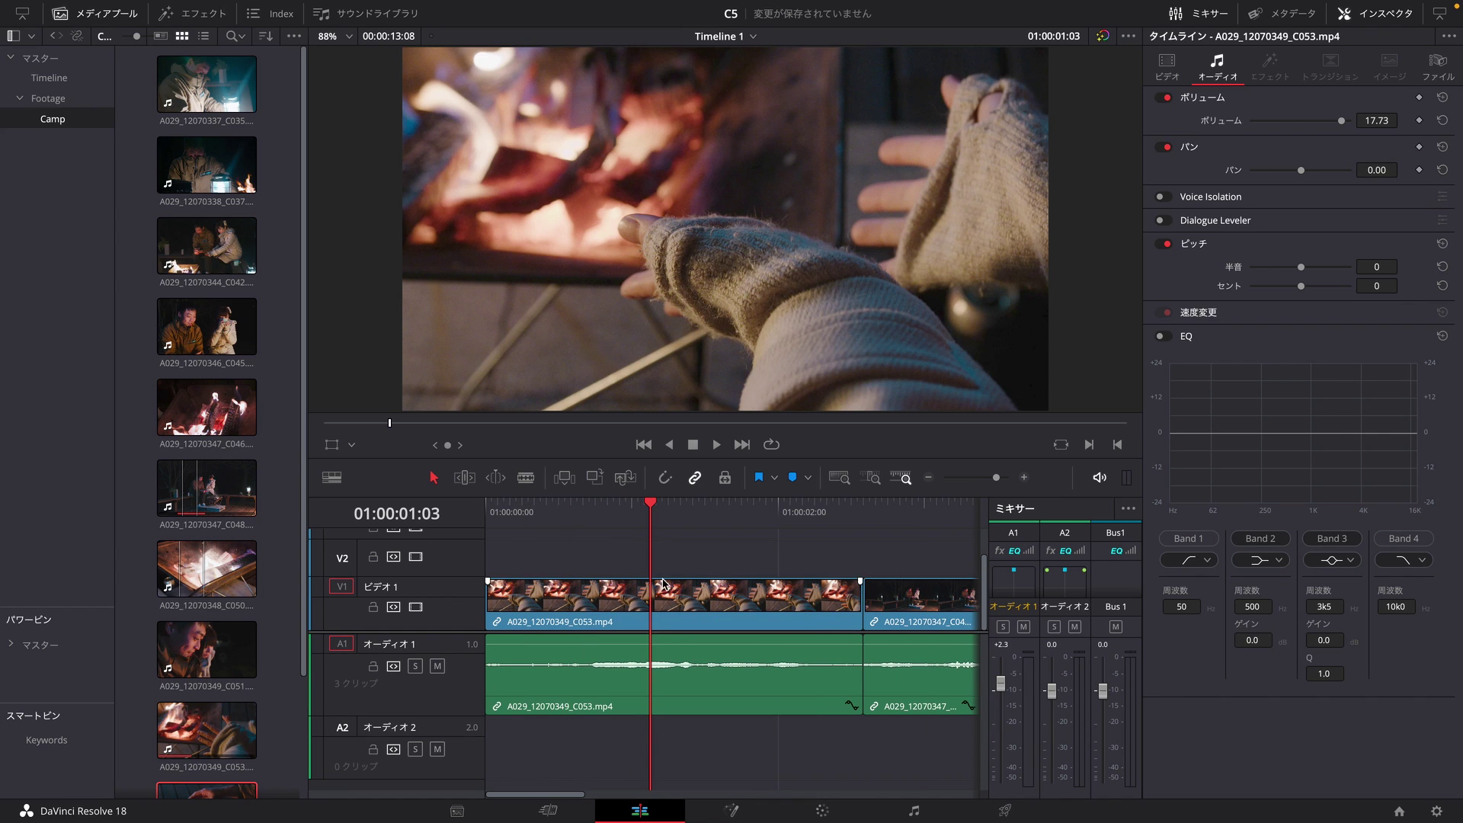
pyautogui.click(1198, 14)
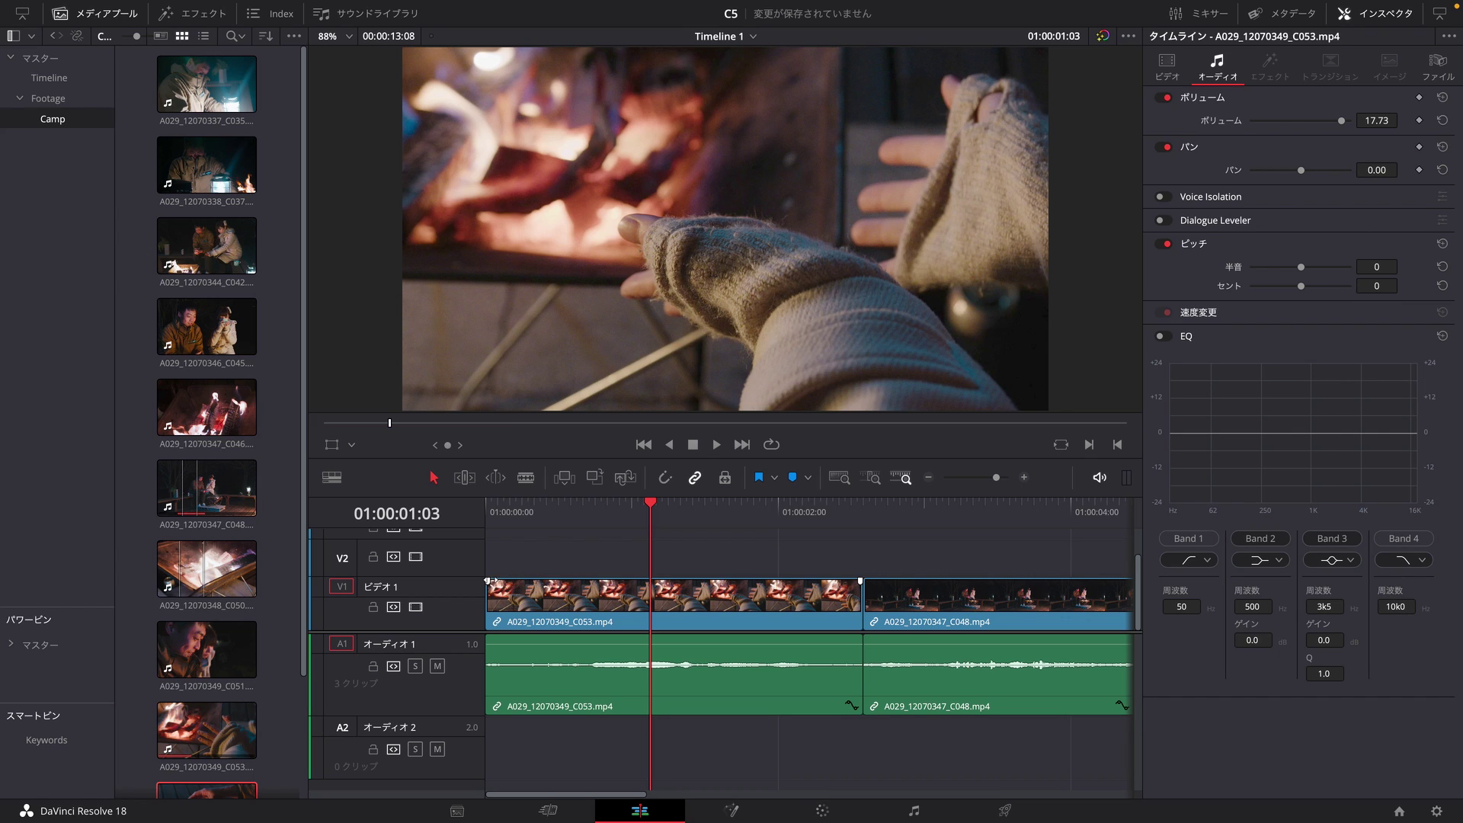
# Step: Give the first clip a 20-frame (+00:20) video fade-in, save, and return to the timeline start
pyautogui.click(488, 581)
pyautogui.moveTo(488, 580); pyautogui.dragTo(547, 582)
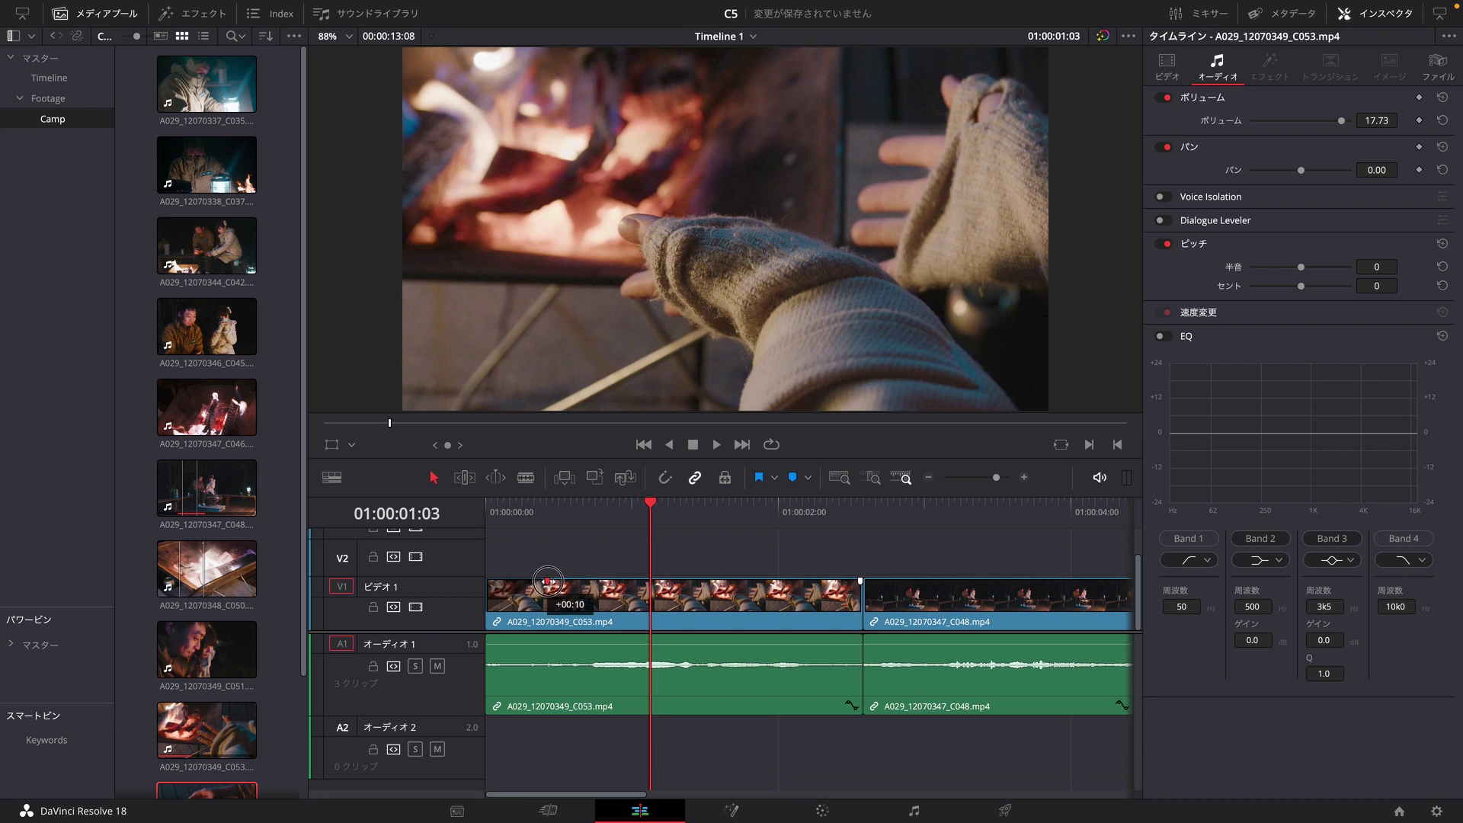
pyautogui.moveTo(548, 582); pyautogui.dragTo(603, 582)
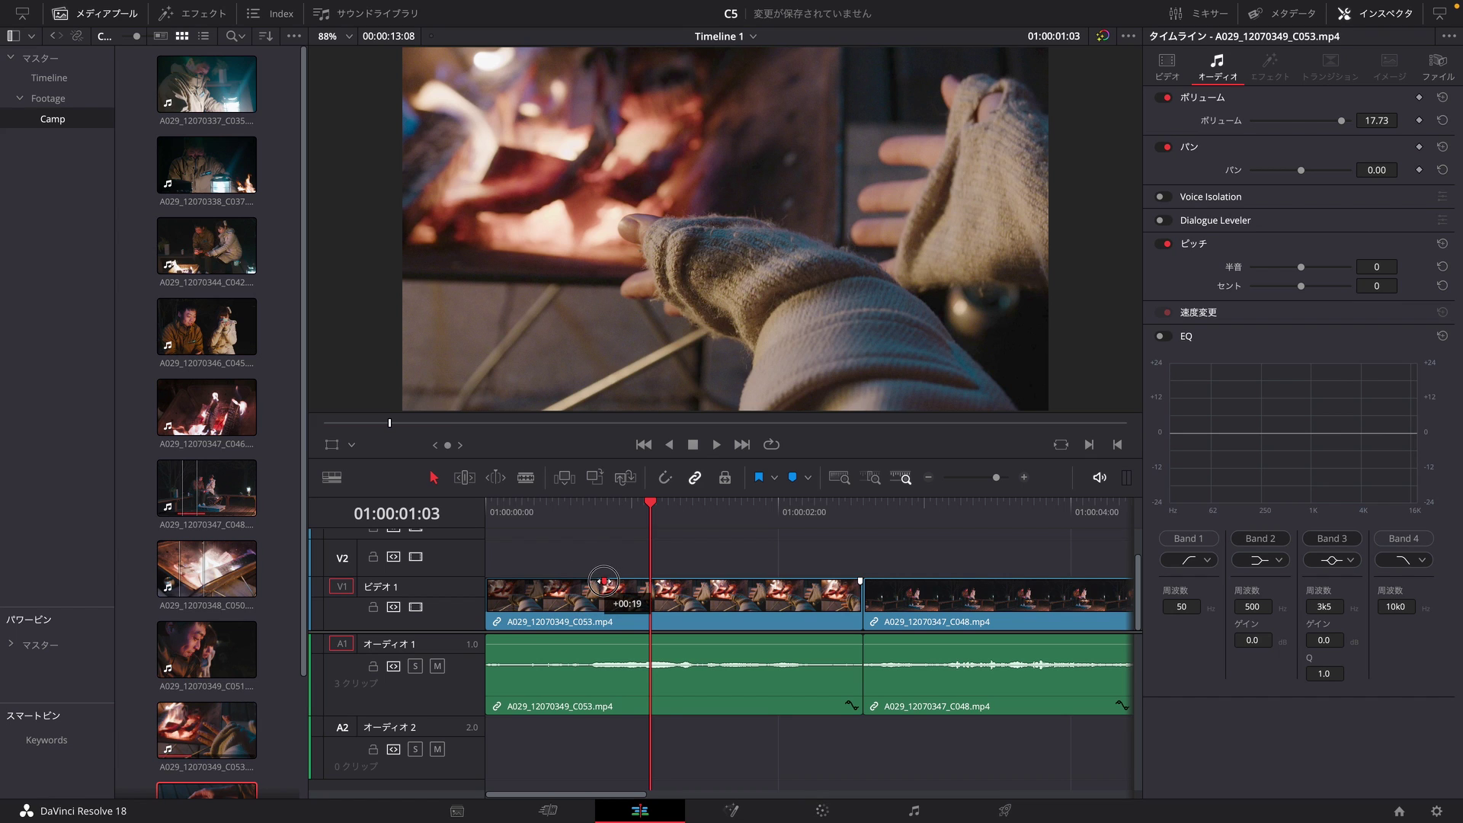
pyautogui.moveTo(604, 581); pyautogui.dragTo(607, 582)
pyautogui.moveTo(607, 582); pyautogui.dragTo(606, 580)
pyautogui.hotkey('ctrl', 's')
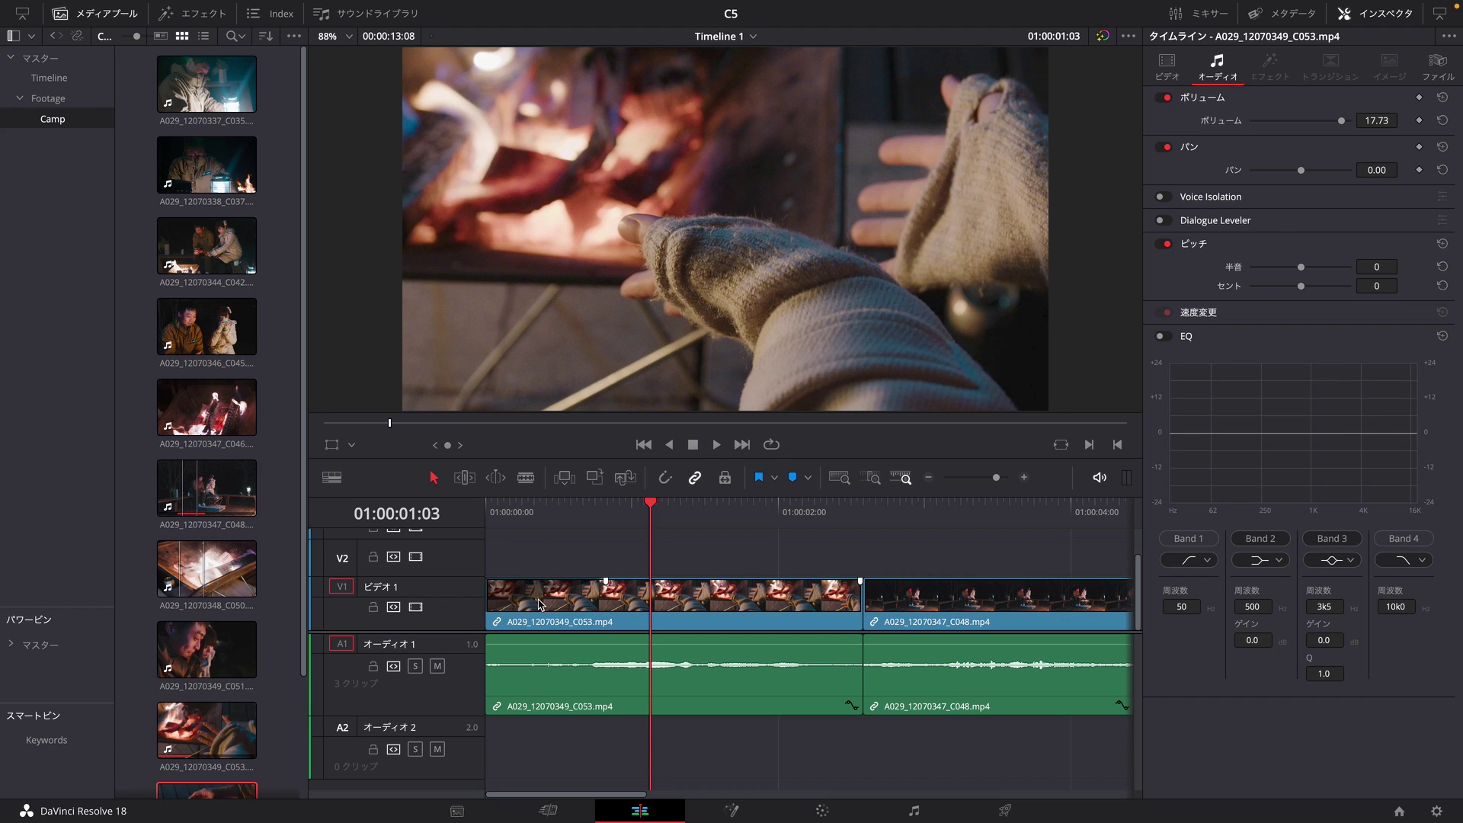
pyautogui.moveTo(557, 504); pyautogui.dragTo(449, 520)
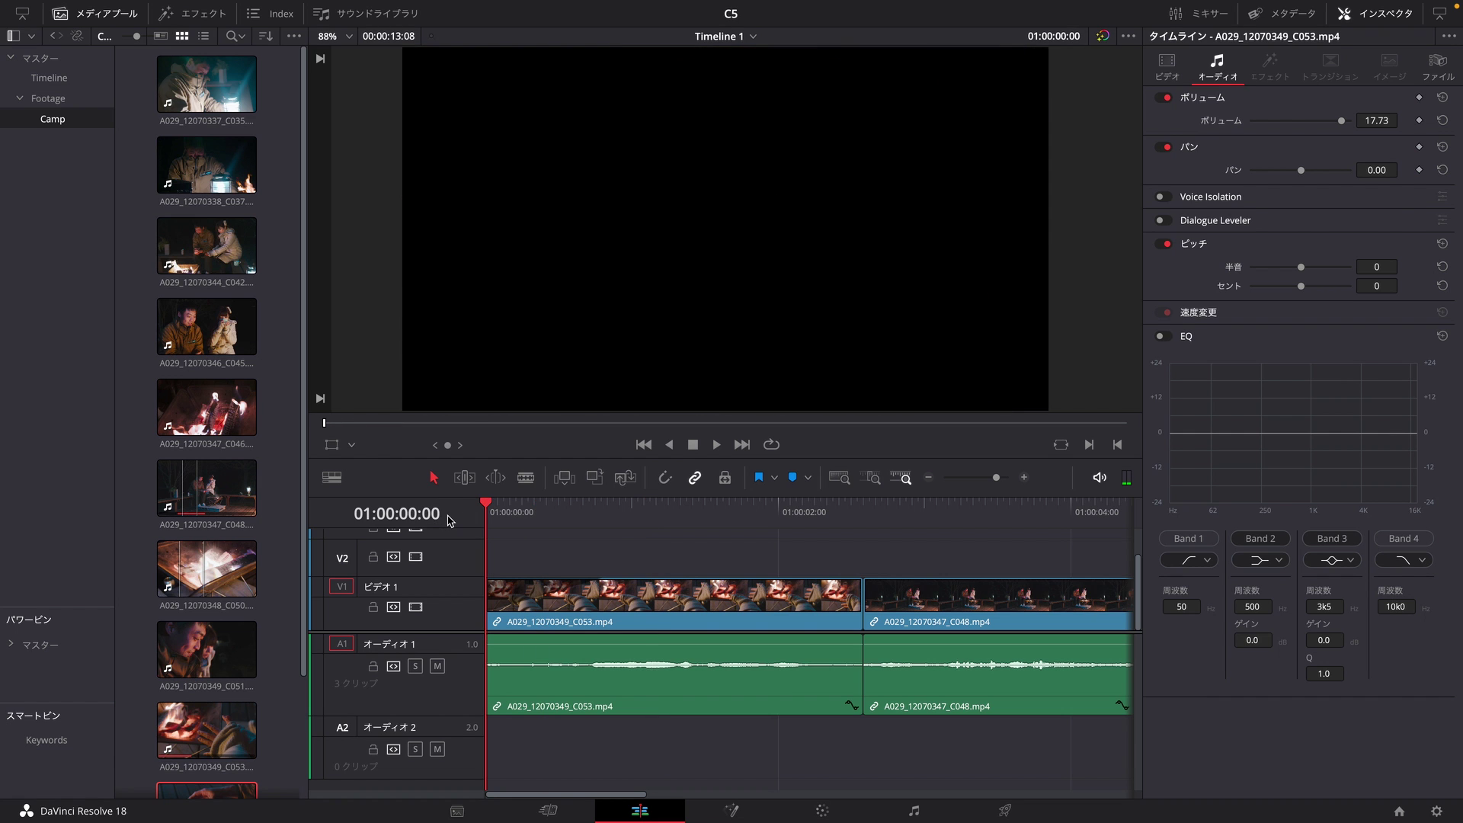
# Step: Review the new fade-in, then pull a short video fade-out onto the first clip's end
pyautogui.press('space')
pyautogui.press('space')
pyautogui.moveTo(534, 520)
pyautogui.mouseDown()
pyautogui.moveTo(516, 521)
pyautogui.moveTo(645, 527)
pyautogui.mouseUp()
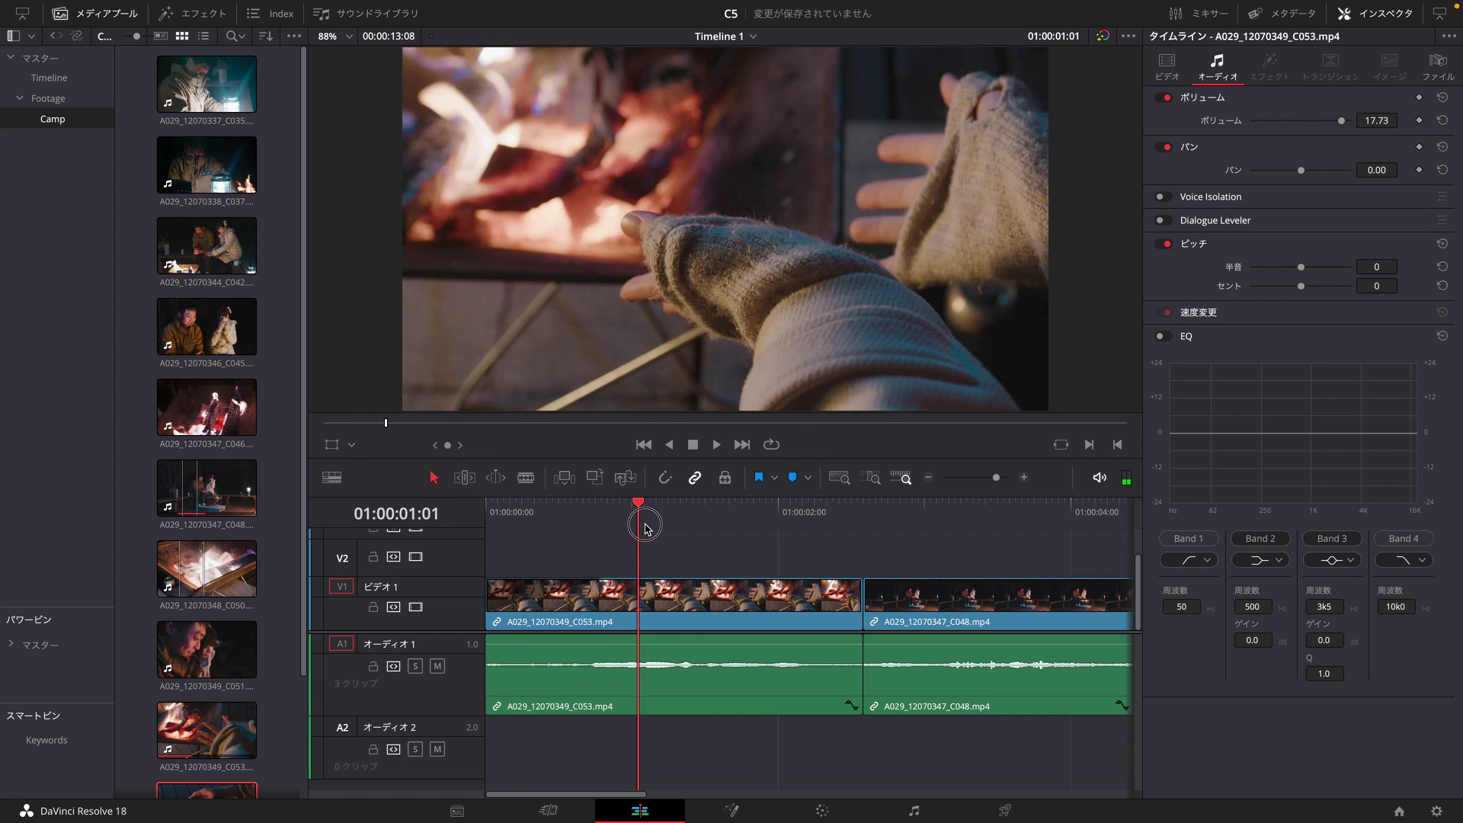
pyautogui.moveTo(645, 528); pyautogui.dragTo(699, 525)
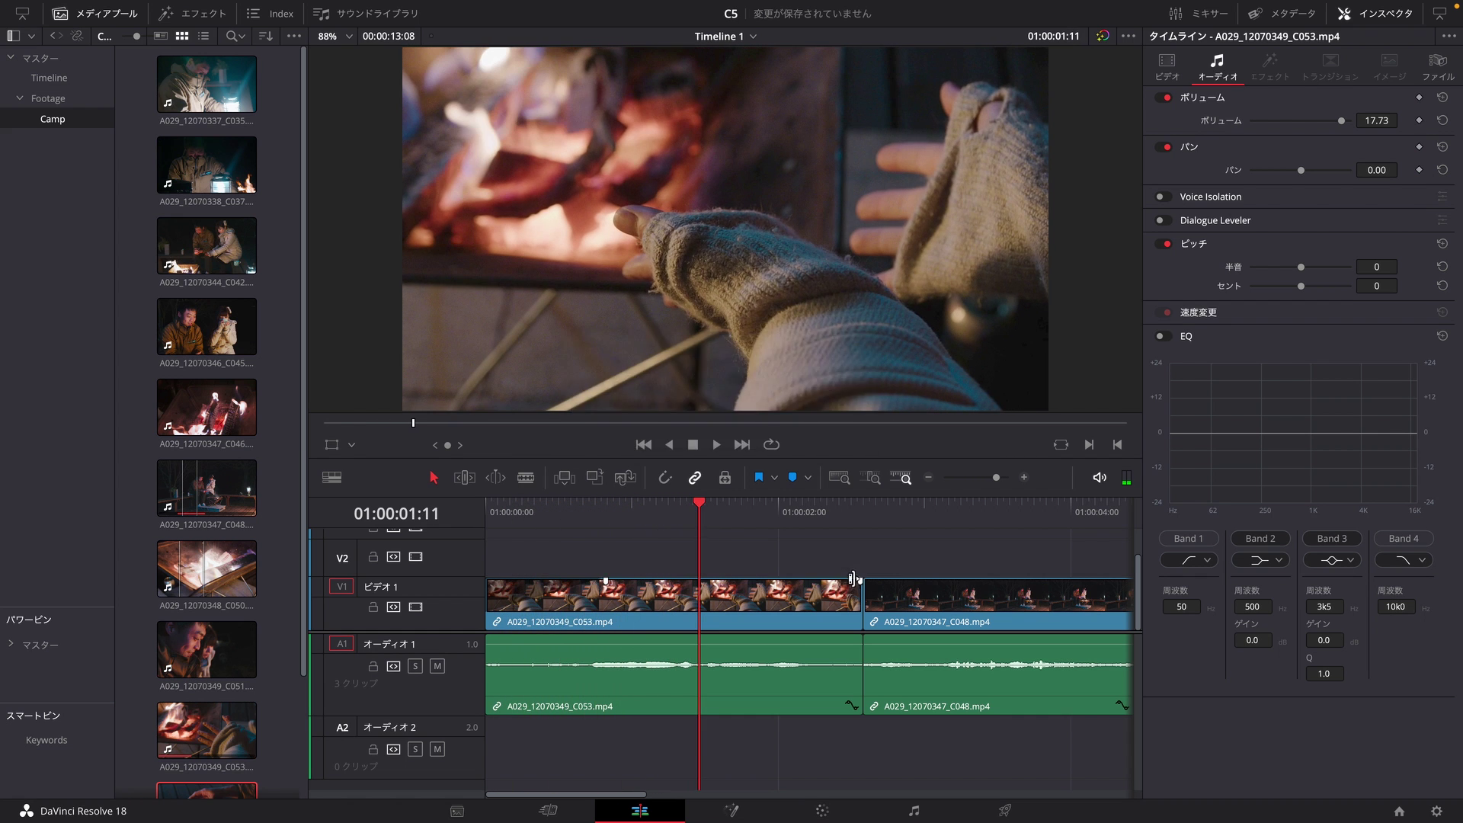
pyautogui.moveTo(861, 580); pyautogui.dragTo(770, 582)
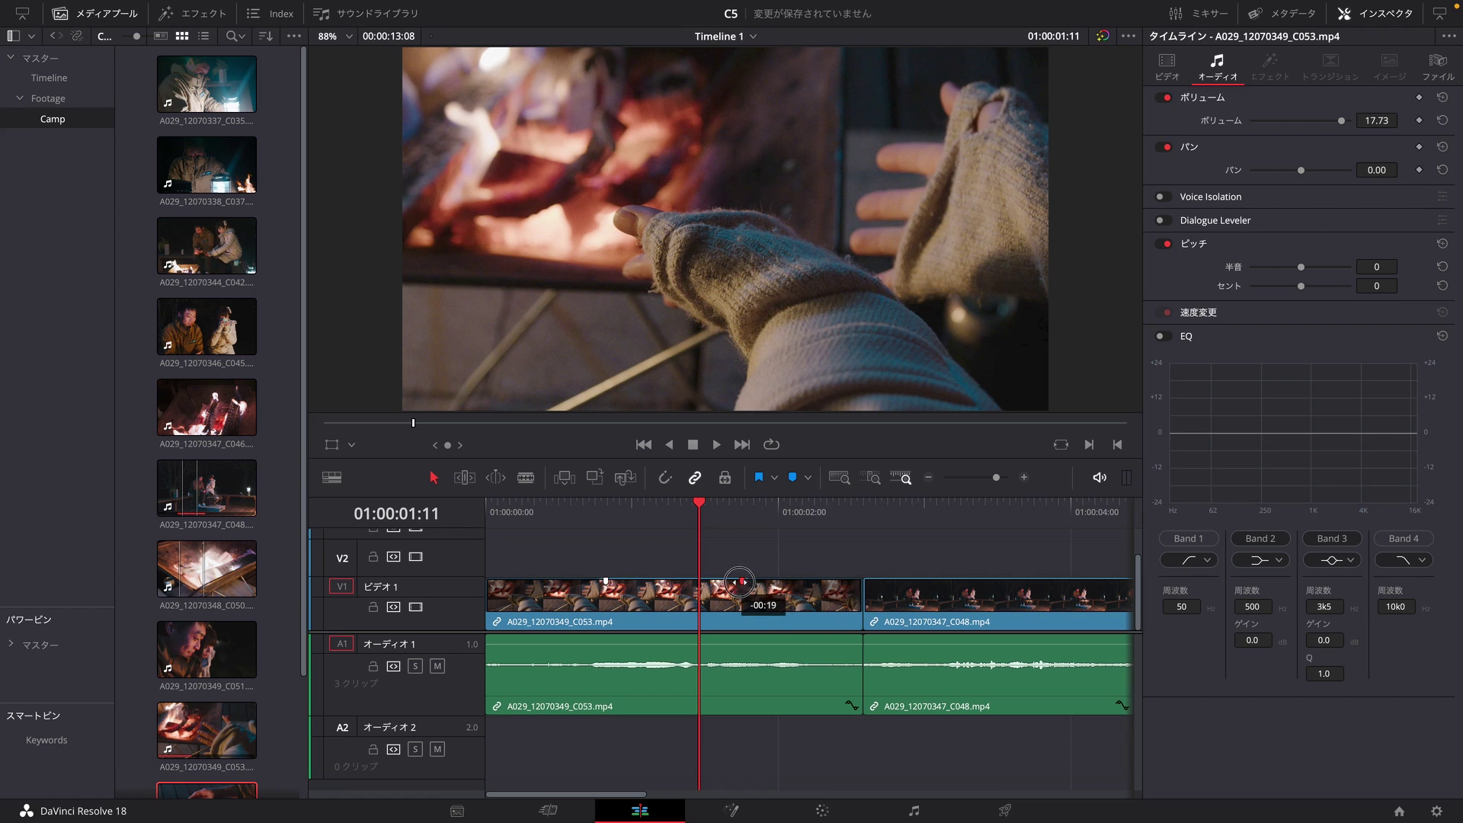
pyautogui.moveTo(771, 583); pyautogui.dragTo(736, 580)
# Step: Play back the first clip's fade-out, then zoom out to show all three clips
pyautogui.click(499, 511)
pyautogui.press('space')
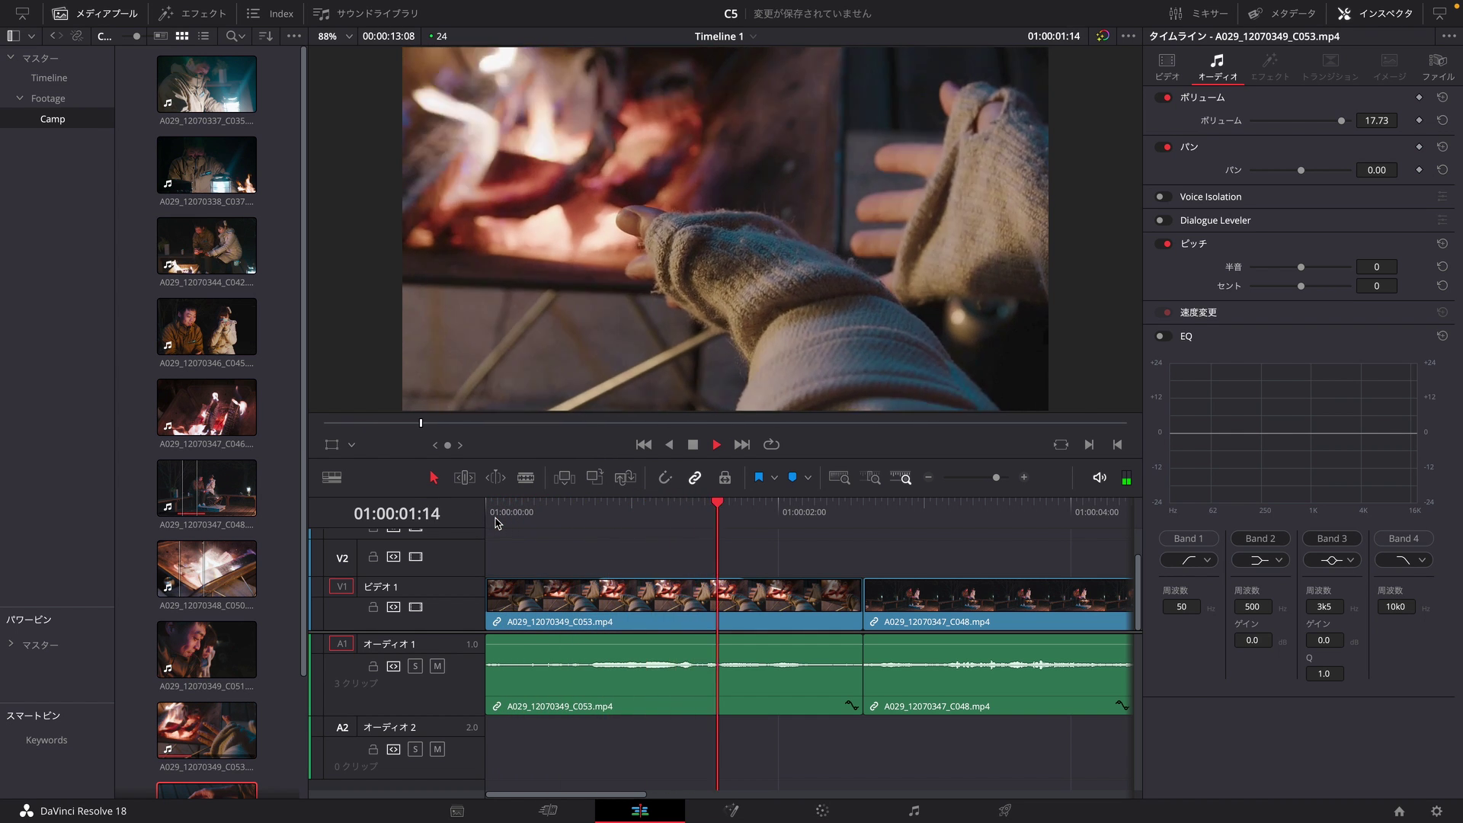
pyautogui.press('space')
pyautogui.moveTo(692, 509)
pyautogui.mouseDown()
pyautogui.moveTo(839, 516)
pyautogui.moveTo(494, 546)
pyautogui.moveTo(798, 550)
pyautogui.mouseUp()
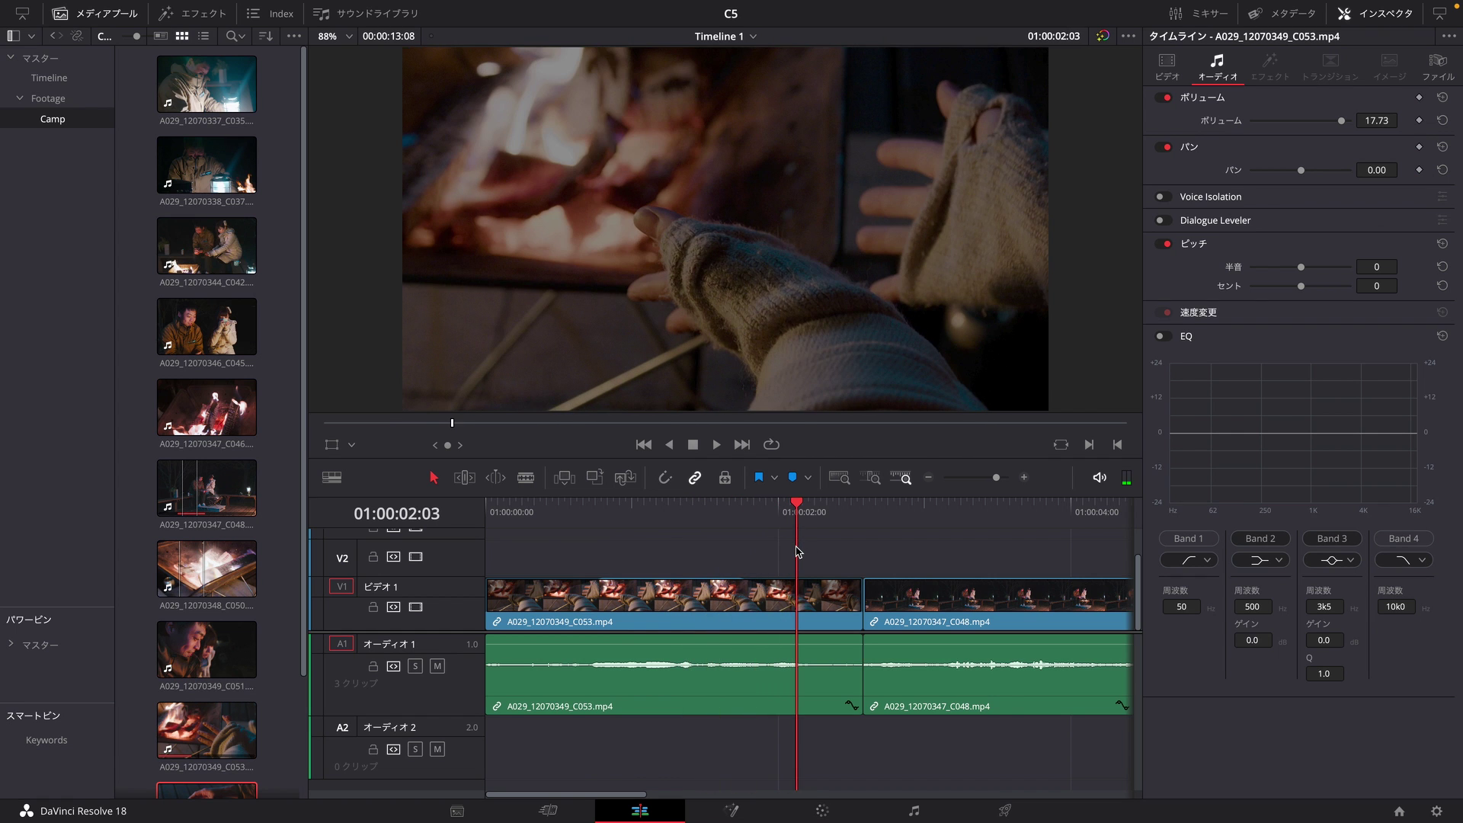
pyautogui.hotkey('ctrl', '-')
pyautogui.hotkey('ctrl', '-')
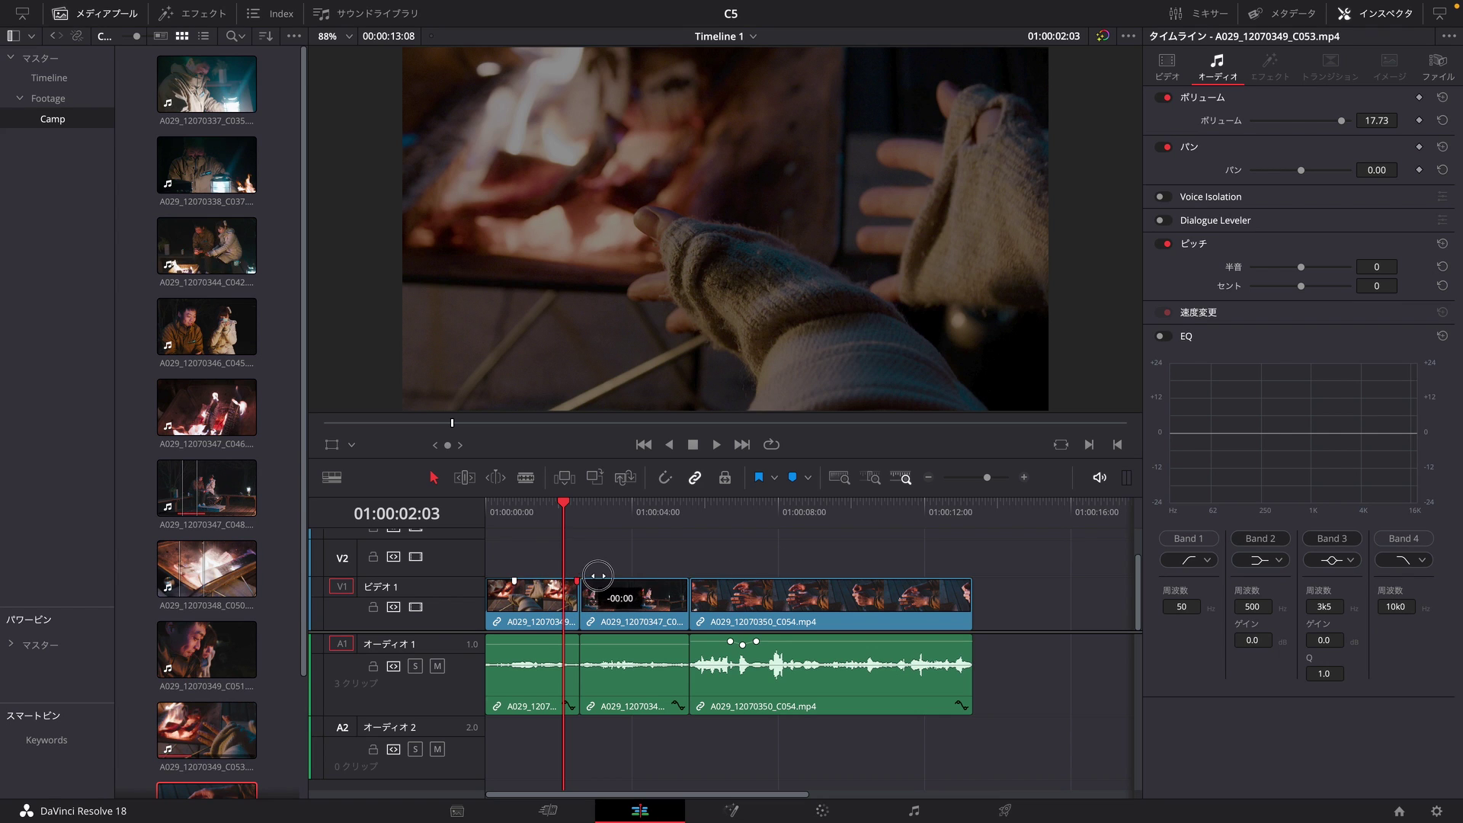
pyautogui.moveTo(545, 519); pyautogui.dragTo(478, 521)
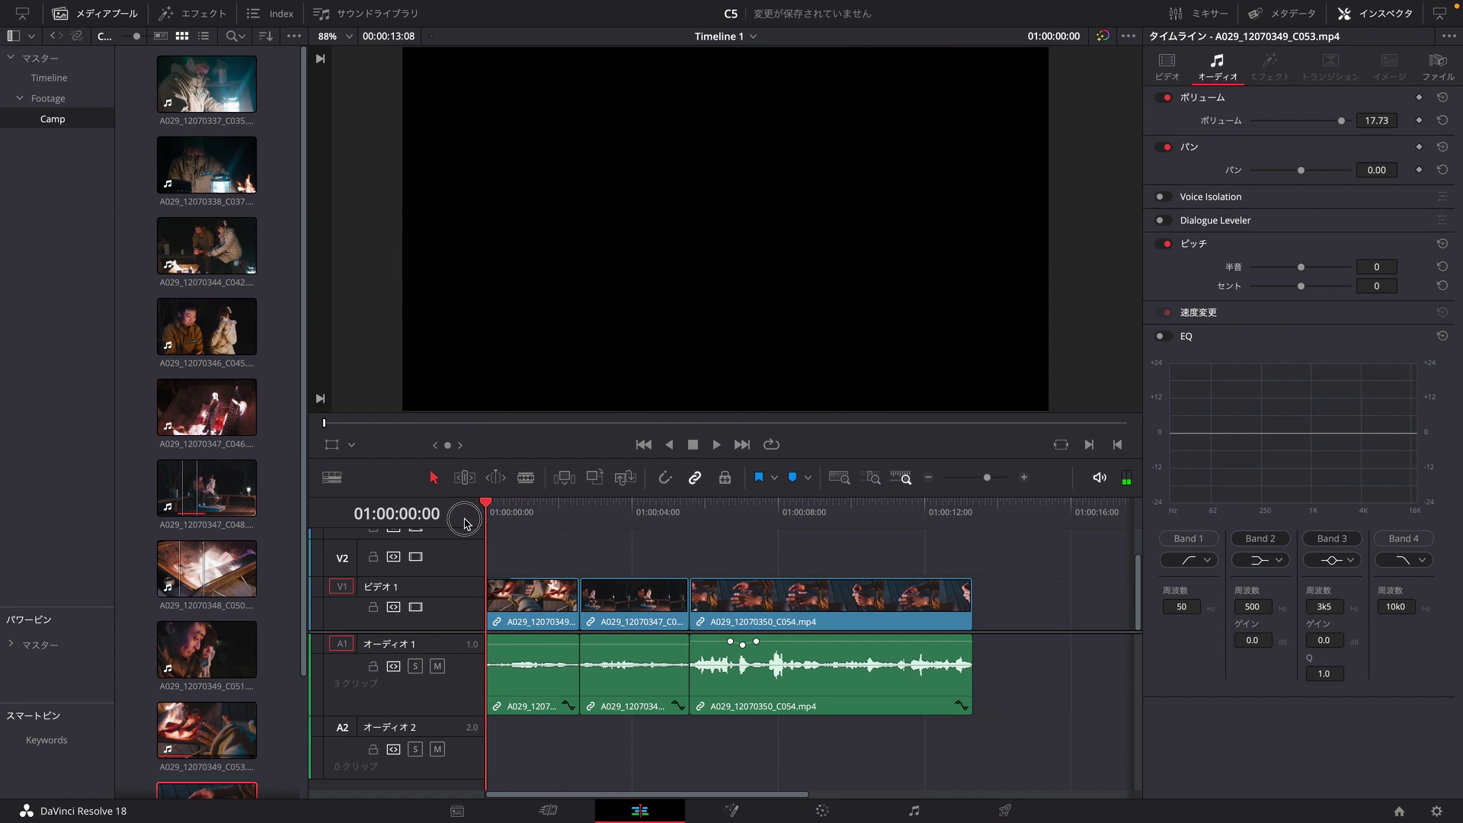
pyautogui.moveTo(478, 522); pyautogui.dragTo(654, 522)
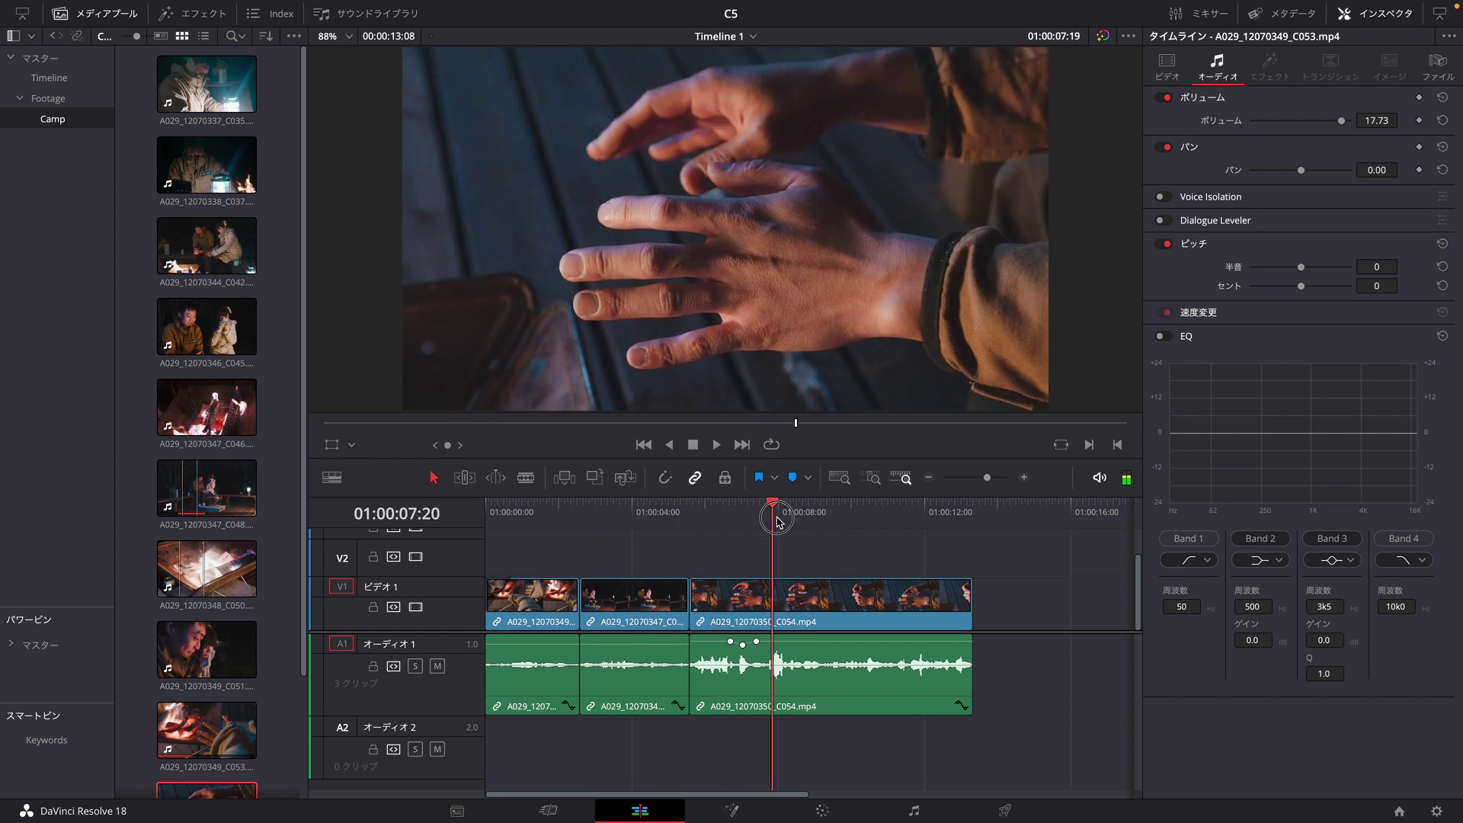
pyautogui.moveTo(654, 522); pyautogui.dragTo(839, 522)
pyautogui.click(913, 593)
pyautogui.moveTo(961, 599); pyautogui.dragTo(854, 584)
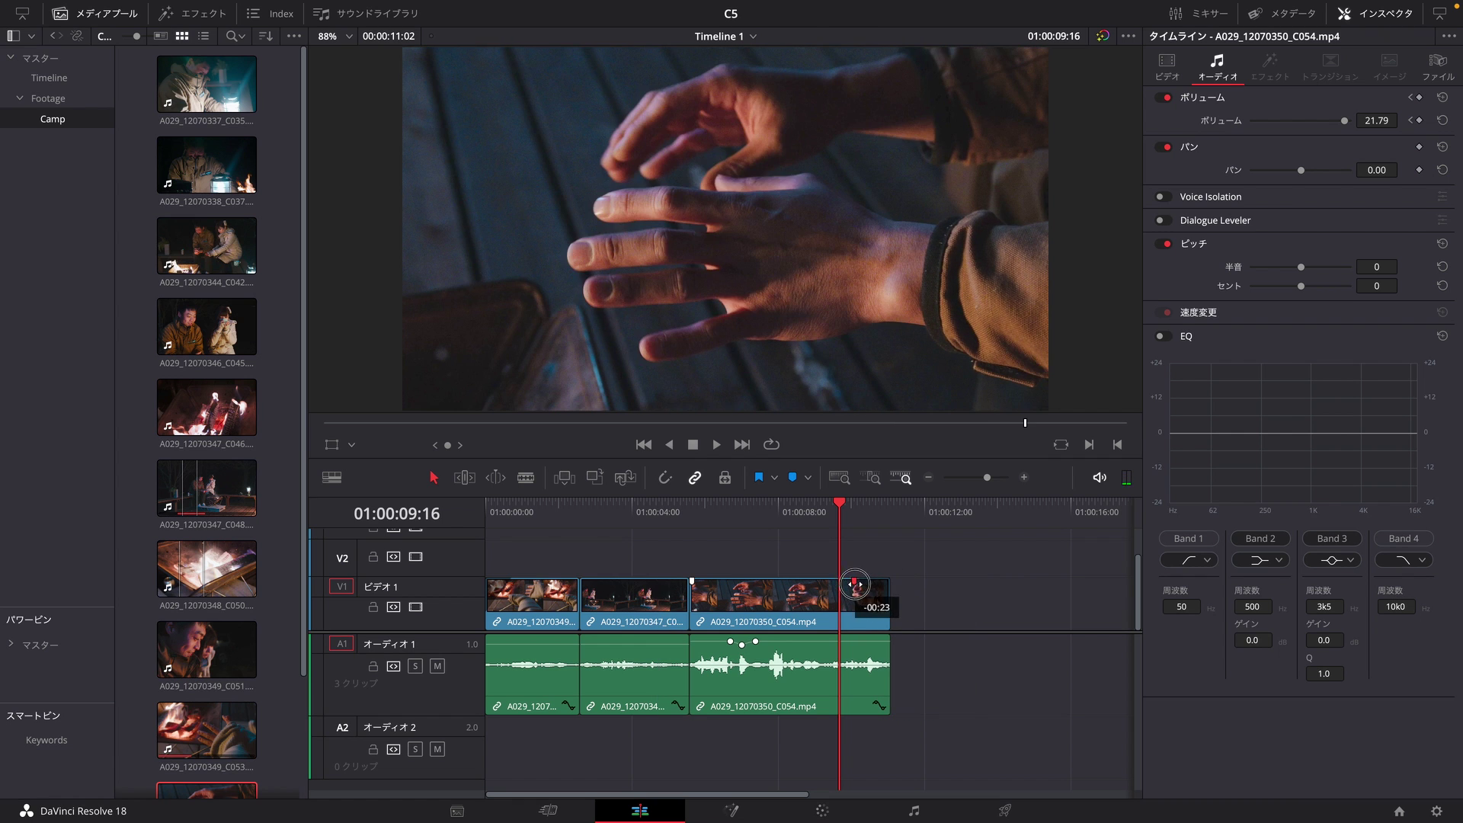
pyautogui.moveTo(854, 584); pyautogui.dragTo(839, 587)
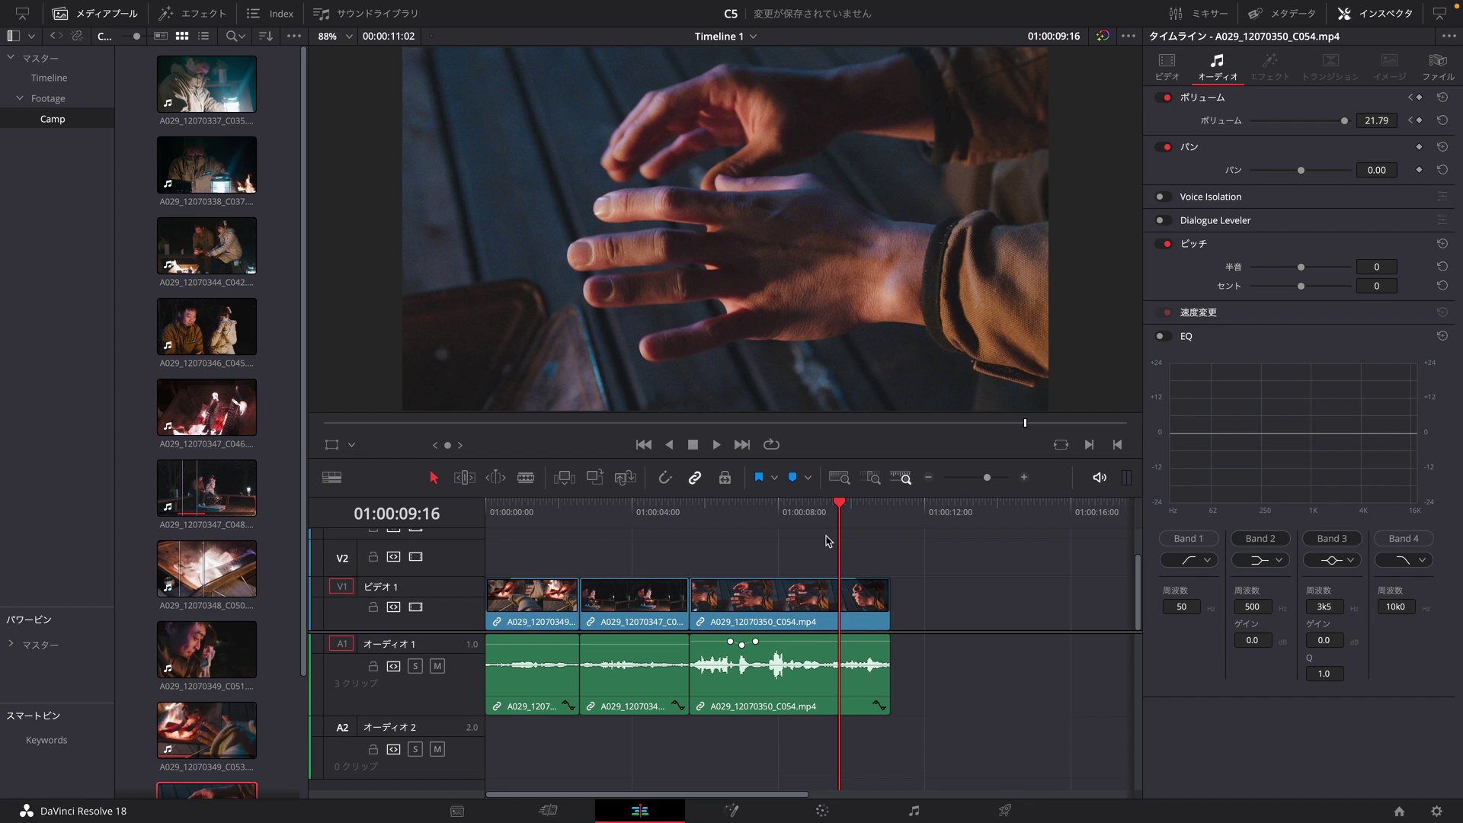
pyautogui.click(484, 541)
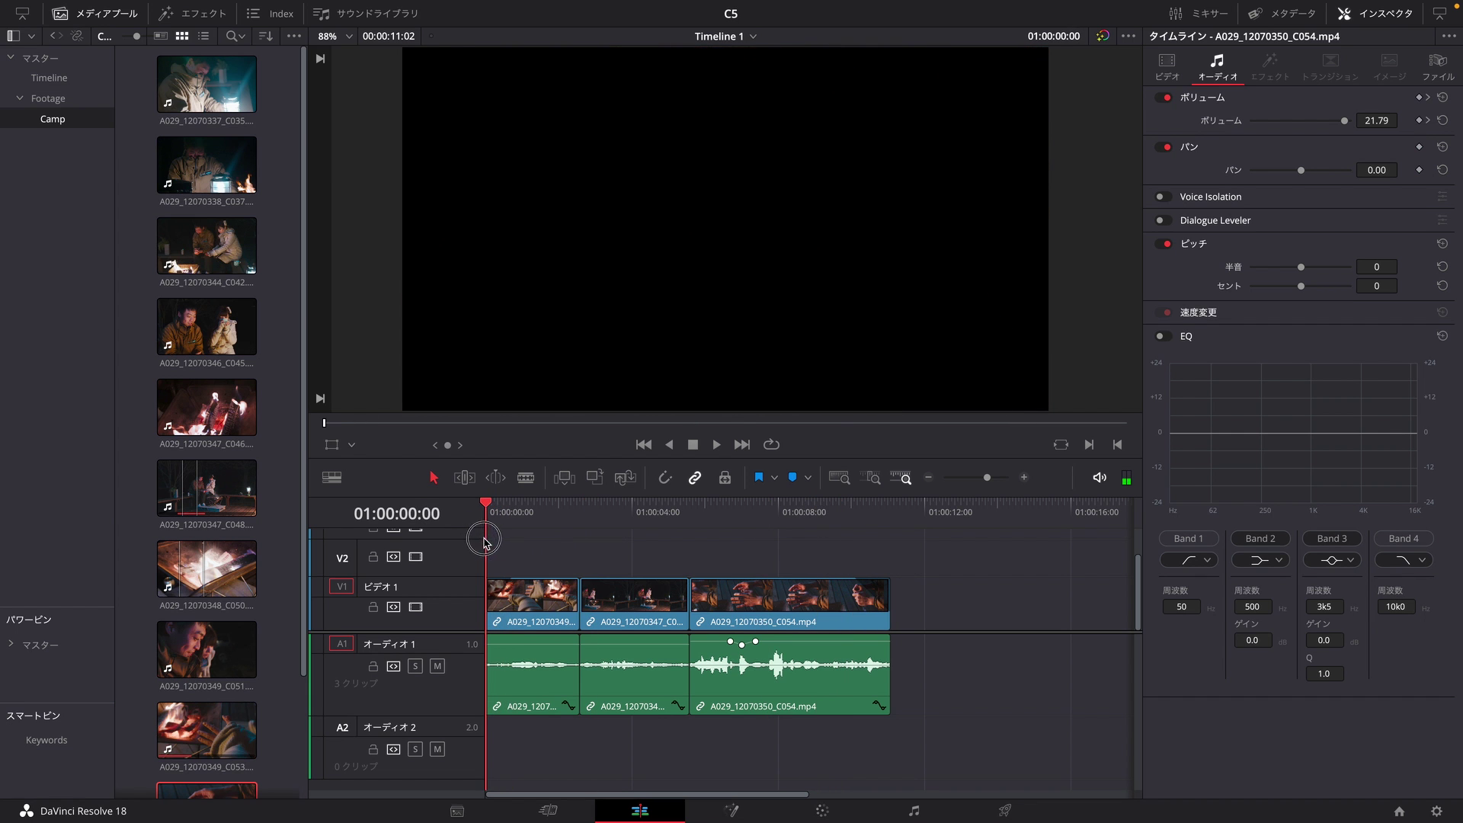
pyautogui.moveTo(484, 541); pyautogui.dragTo(874, 540)
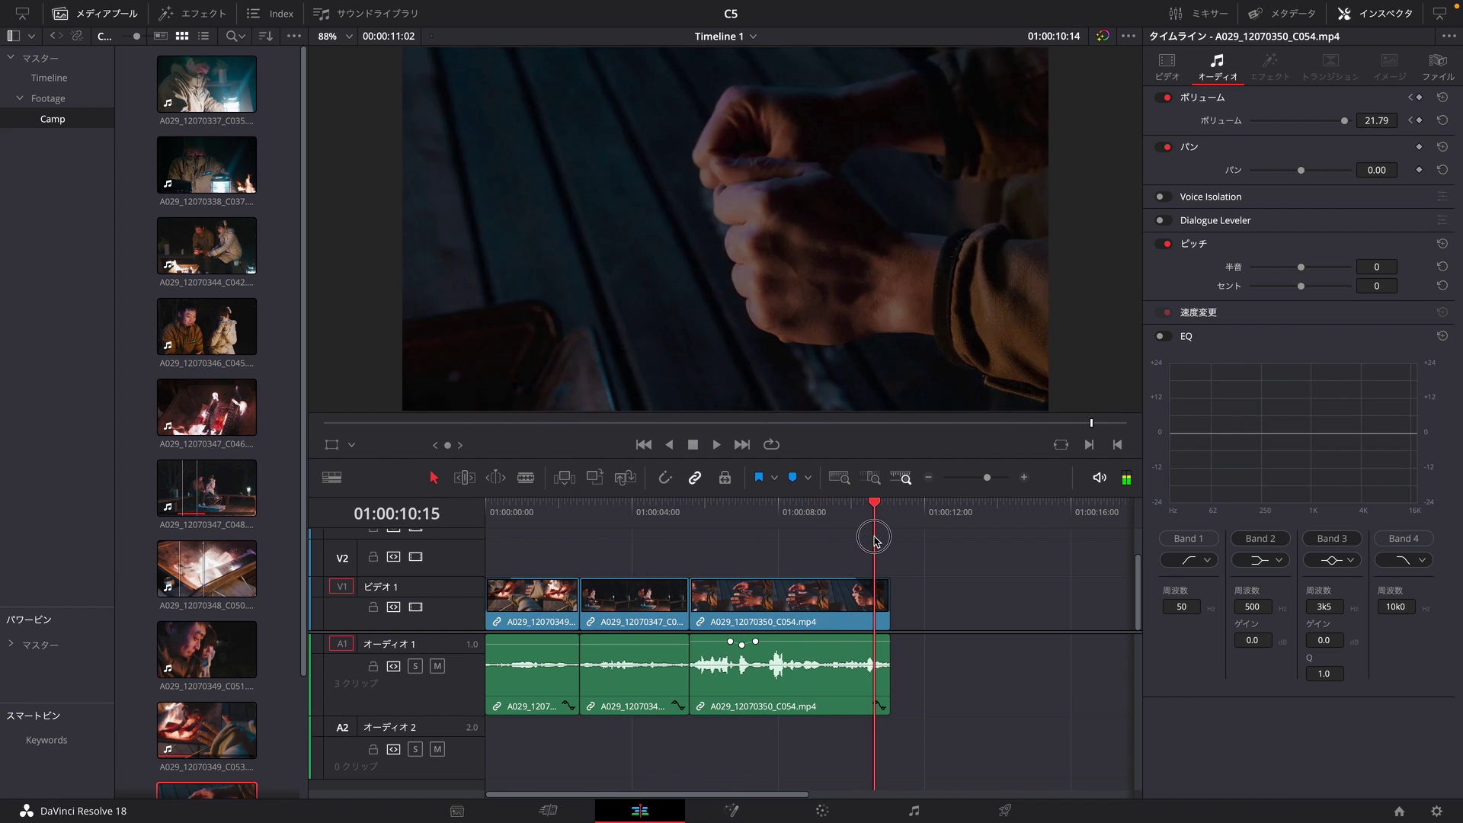
pyautogui.moveTo(874, 540); pyautogui.dragTo(884, 540)
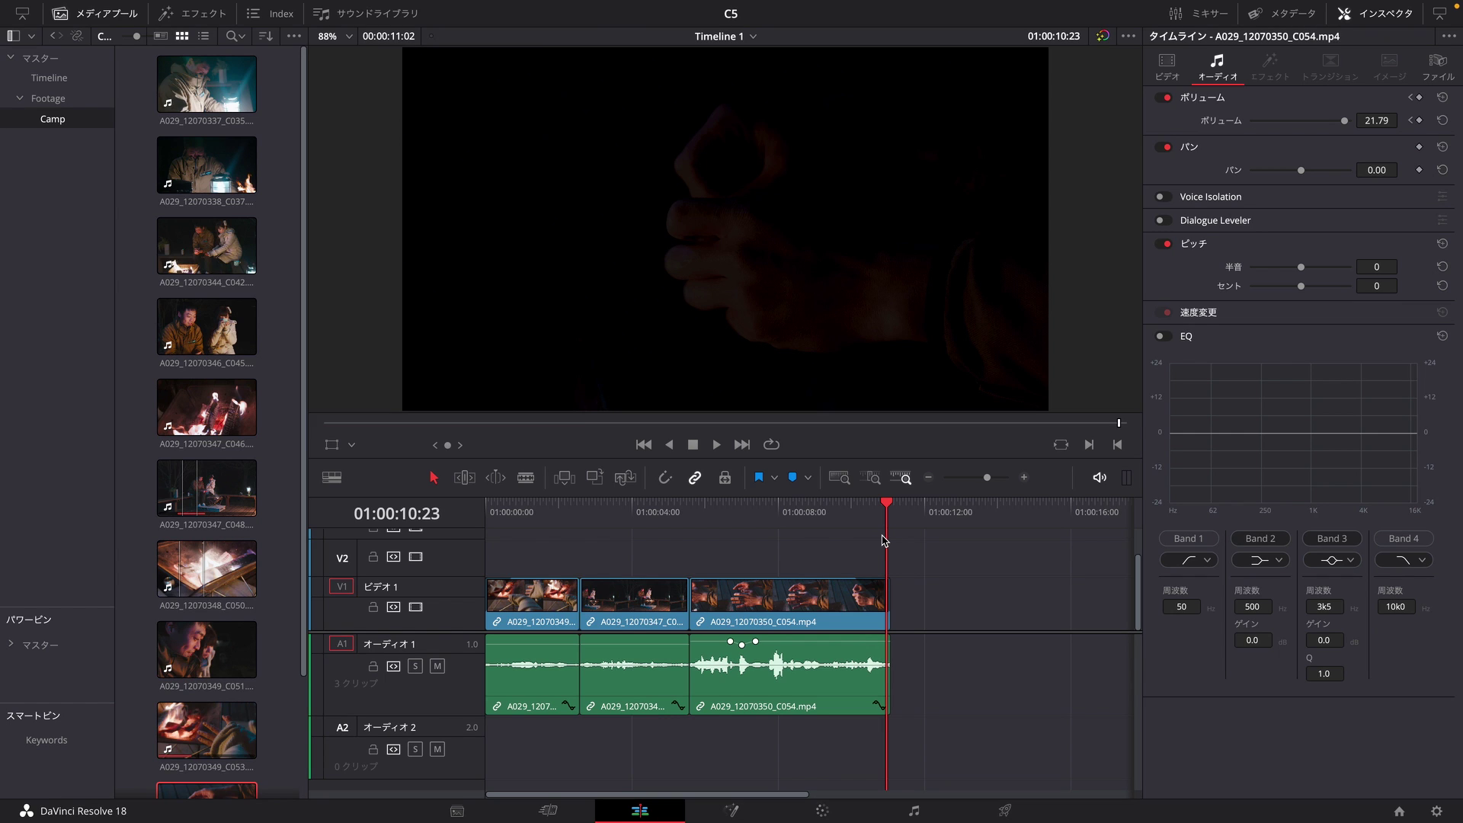
# Step: Drag a fade-out onto the end of the last clip's A1 audio and play back to hear it
pyautogui.moveTo(855, 580)
pyautogui.moveTo(851, 643)
pyautogui.moveTo(808, 622)
pyautogui.click(817, 509)
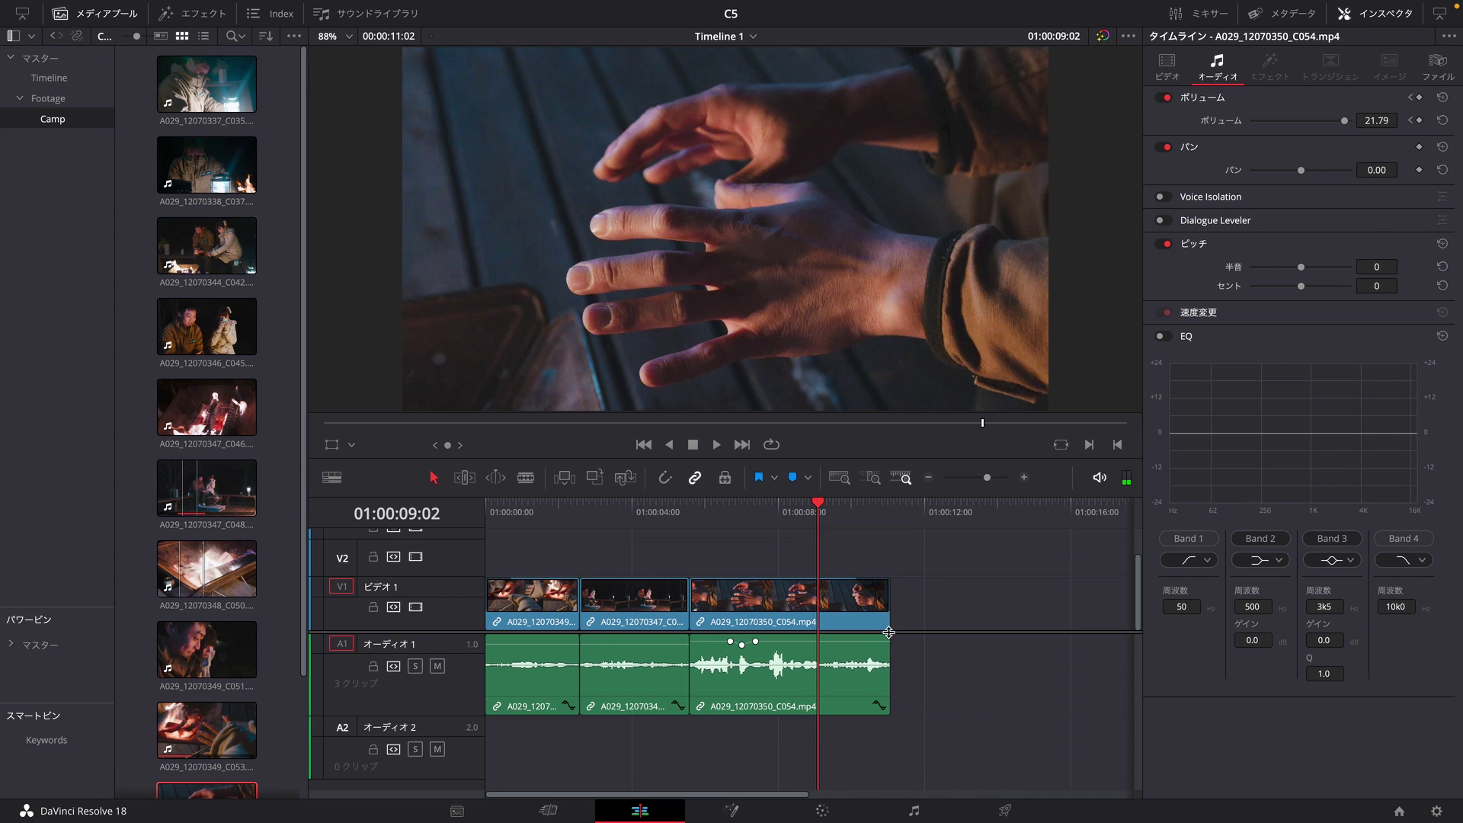
pyautogui.moveTo(888, 636); pyautogui.dragTo(839, 640)
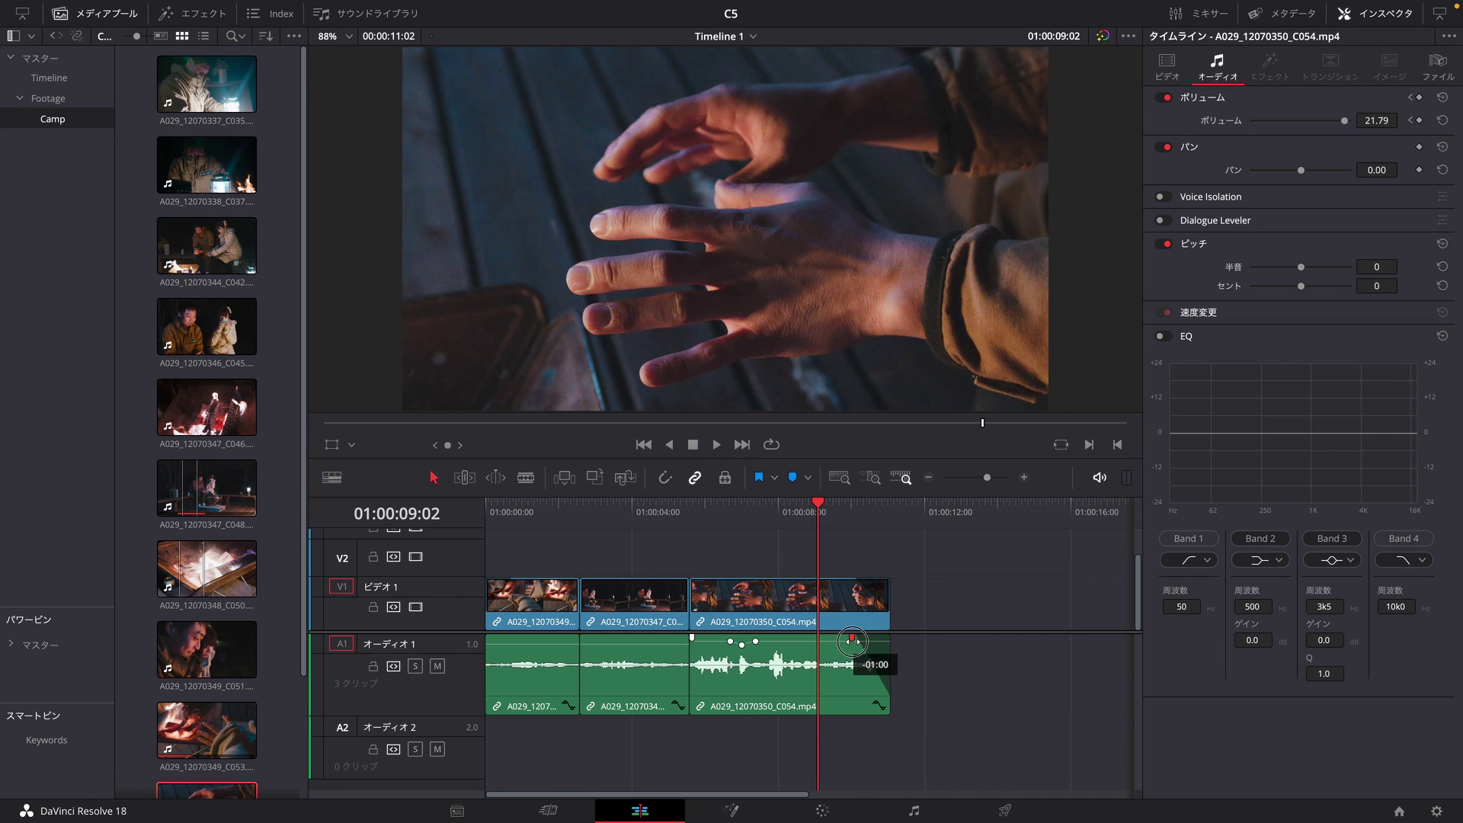
pyautogui.click(802, 509)
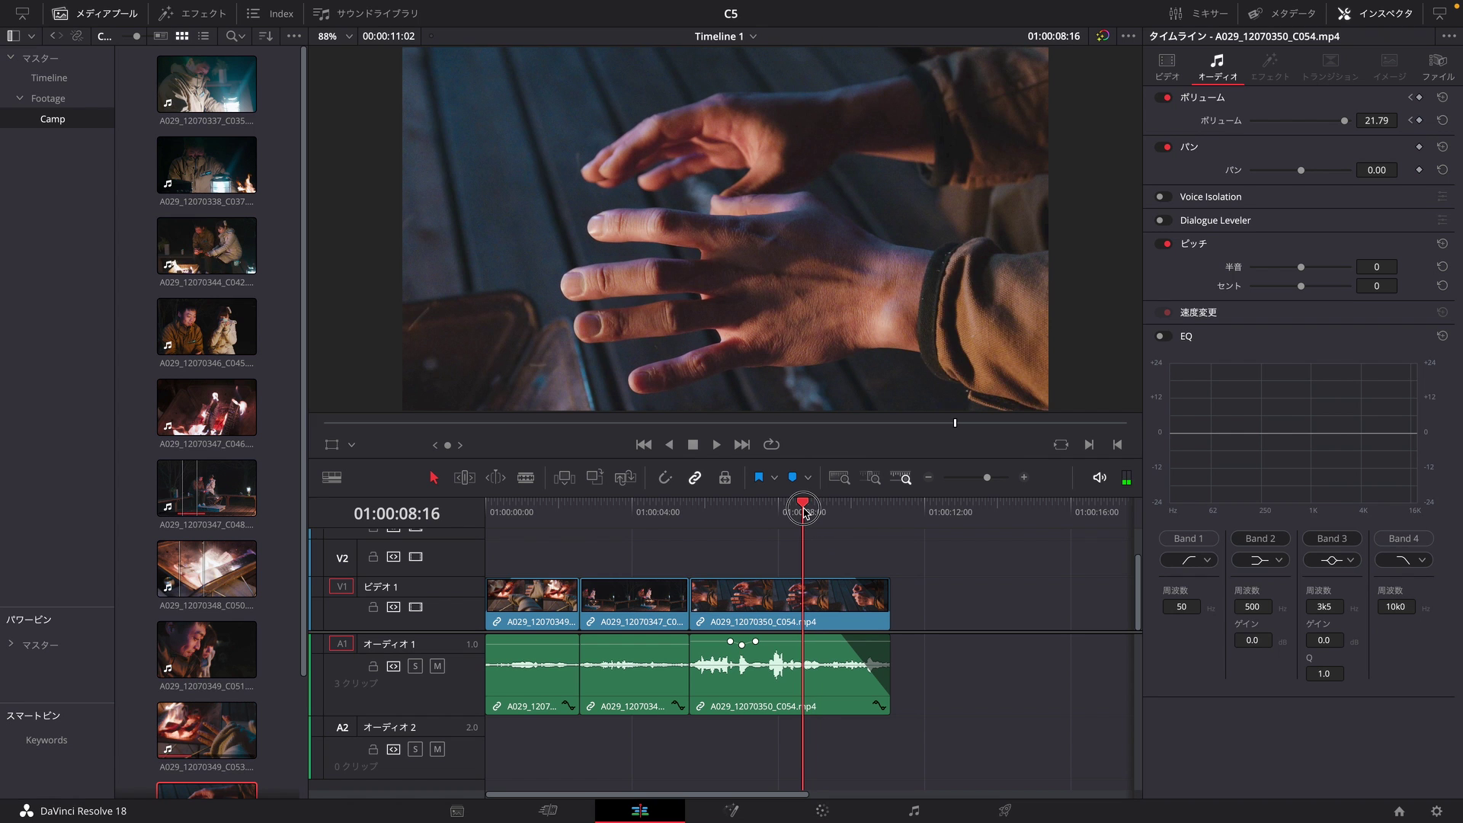
pyautogui.press('space')
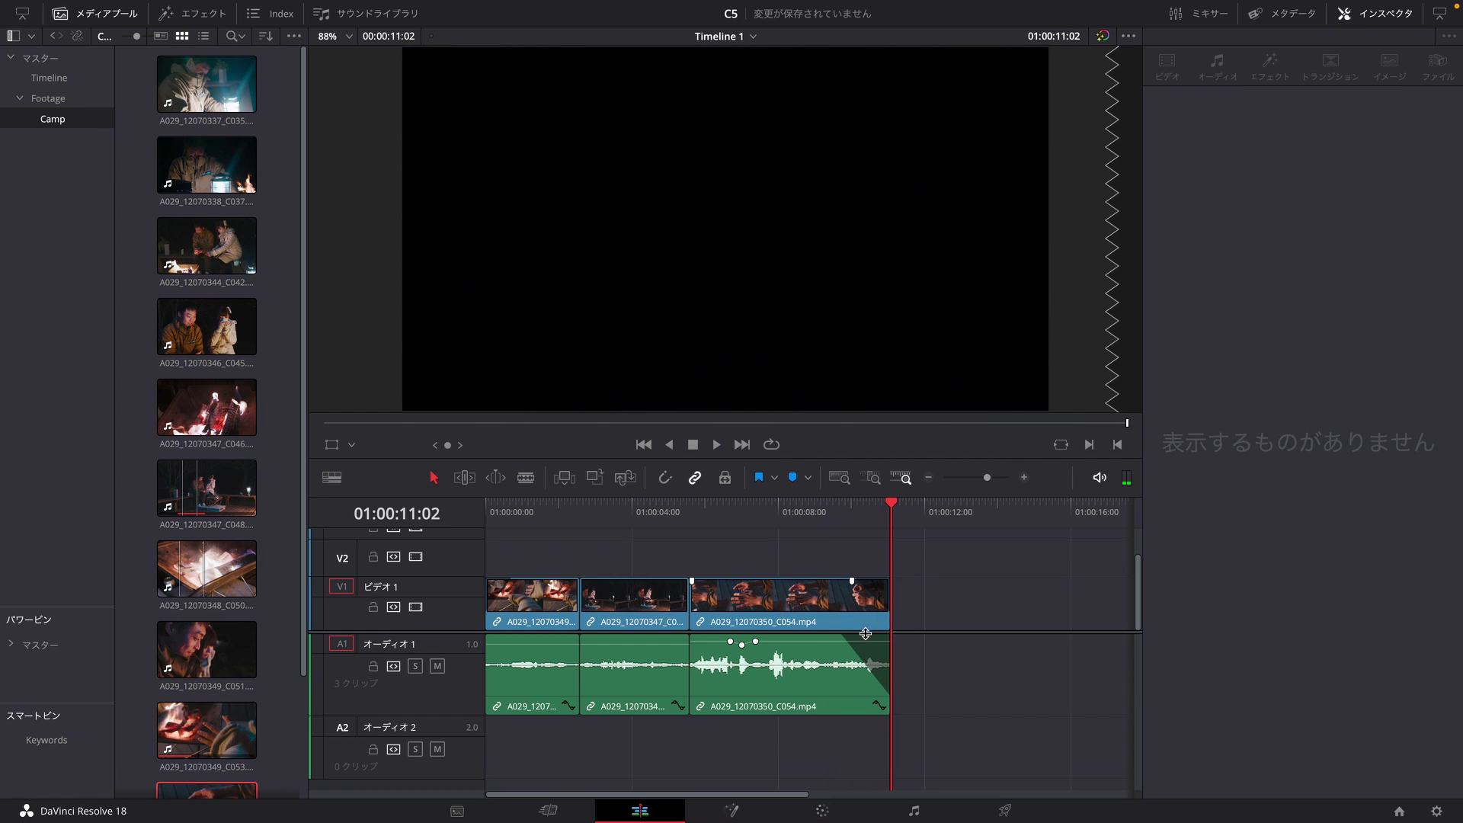
pyautogui.click(772, 504)
pyautogui.press('space')
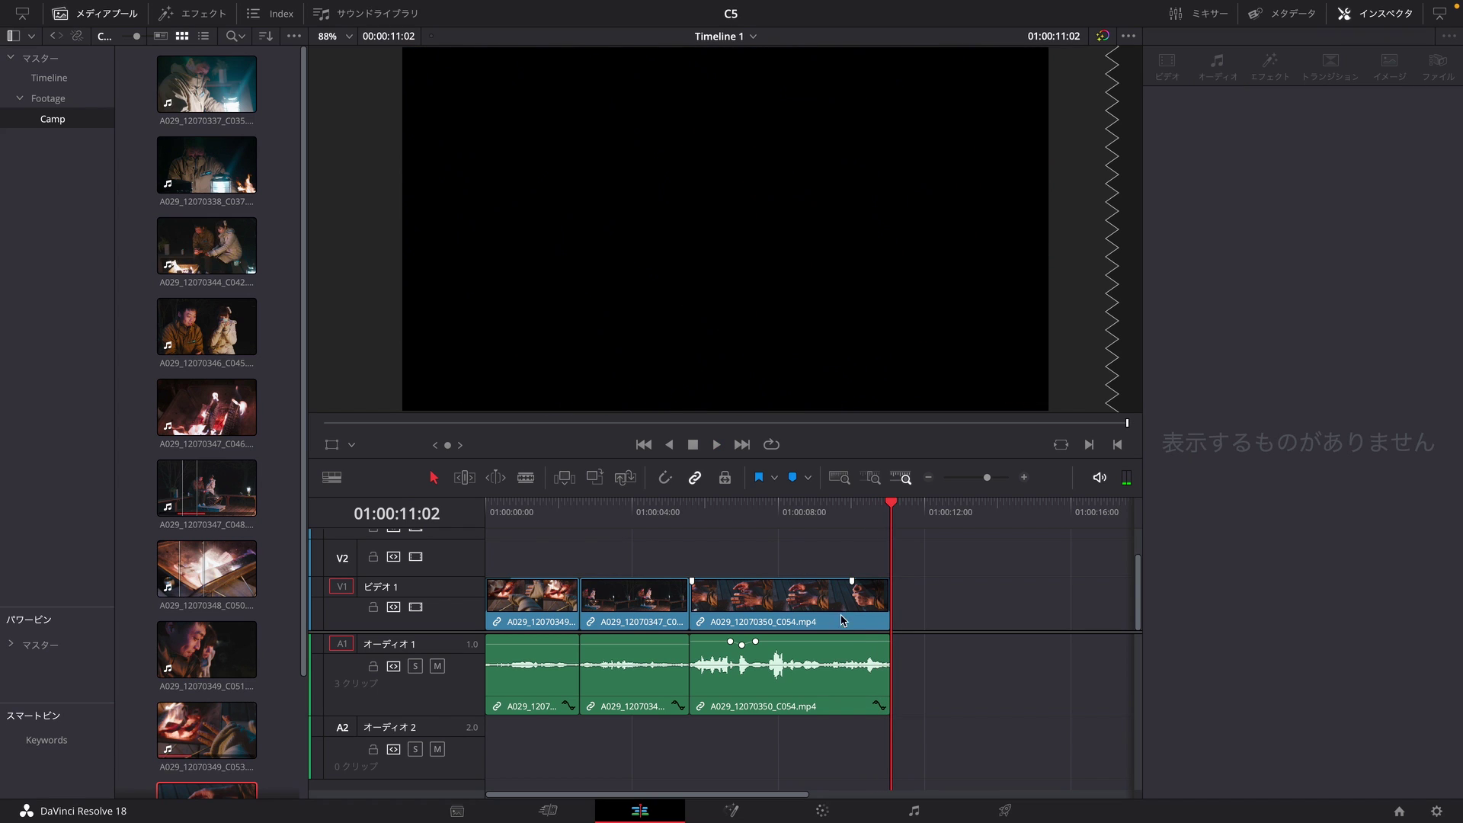
# Step: Redo the last clip's audio fade-out slightly longer, review it from about 6 seconds, and save
pyautogui.moveTo(889, 636); pyautogui.dragTo(834, 641)
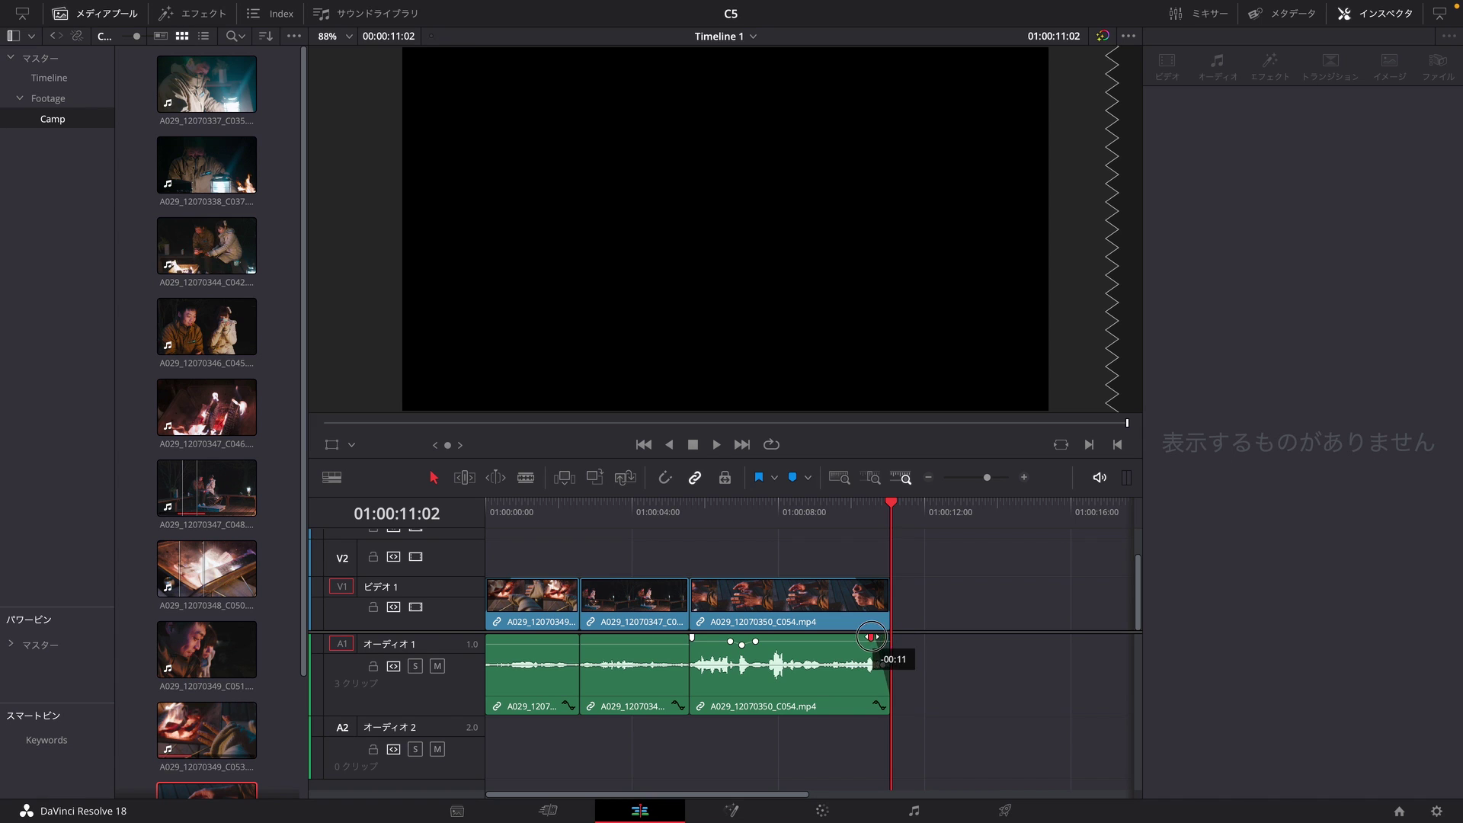
pyautogui.moveTo(834, 641); pyautogui.dragTo(832, 641)
pyautogui.click(737, 512)
pyautogui.press('space')
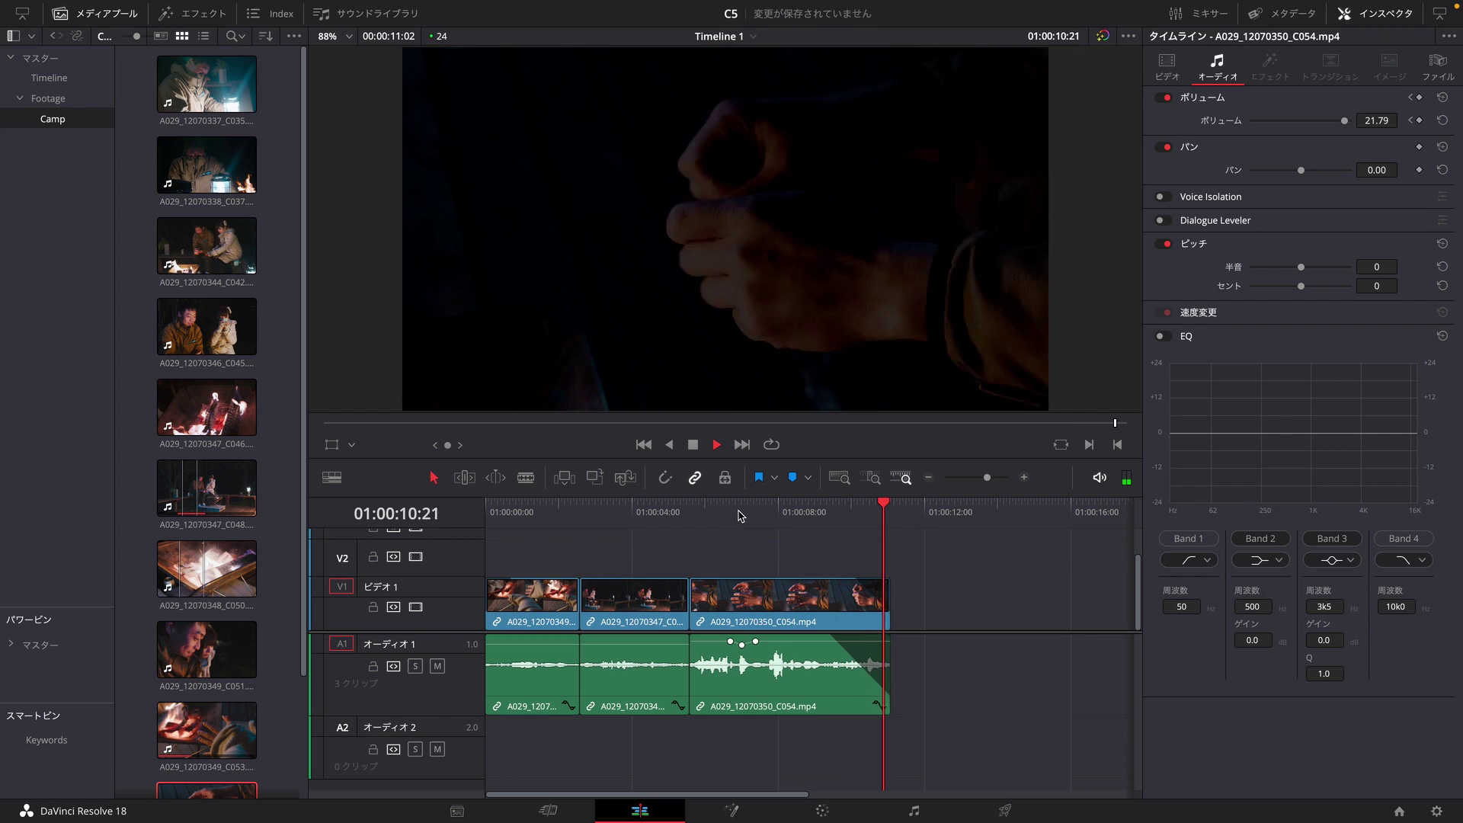
pyautogui.hotkey('ctrl', 's')
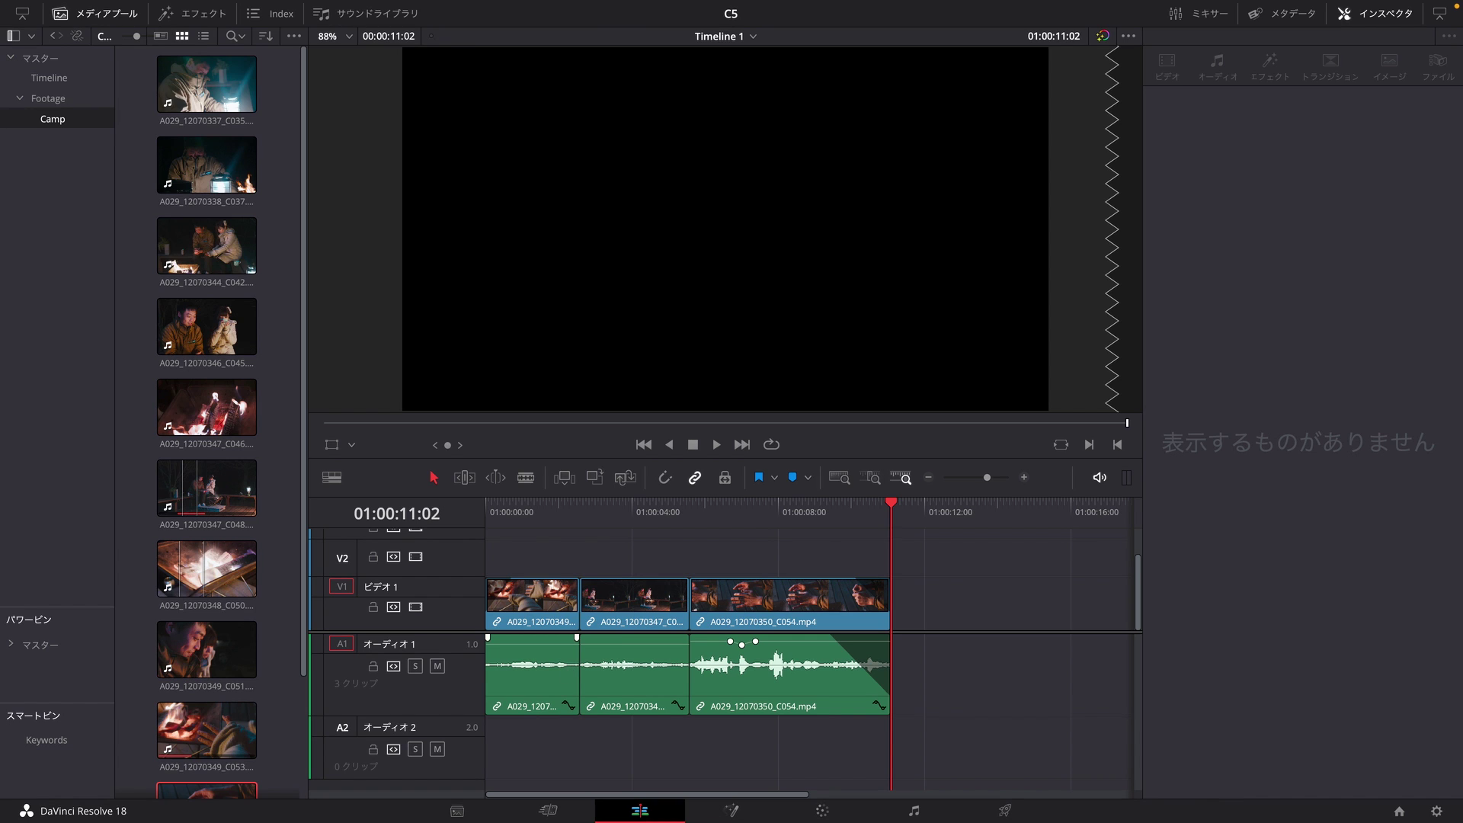
pyautogui.click(798, 510)
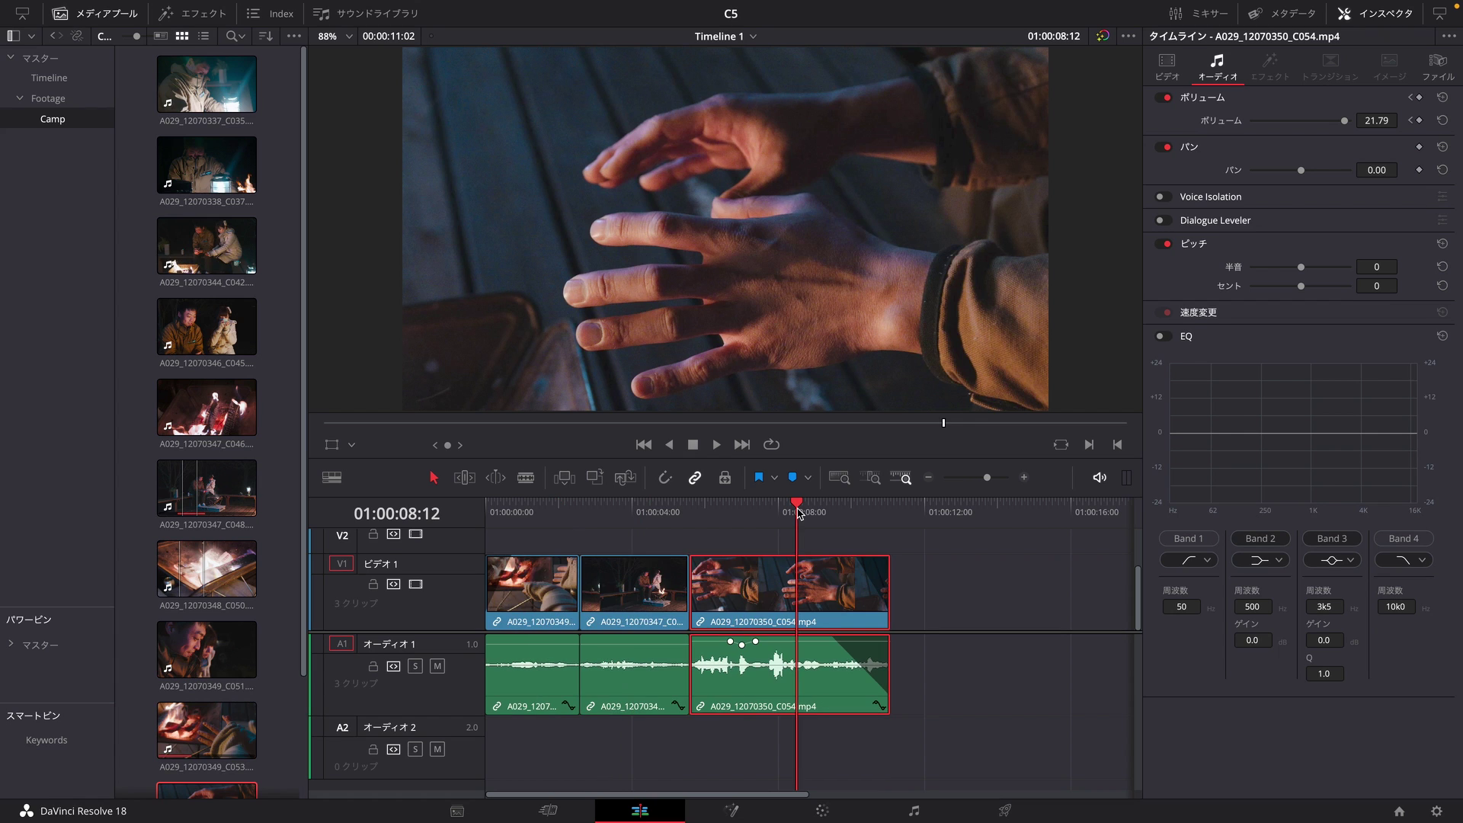
# Step: Zoom the timeline and drag the last clip's audio fade-out handle further left, saving the project
pyautogui.scroll(2, 798, 512)
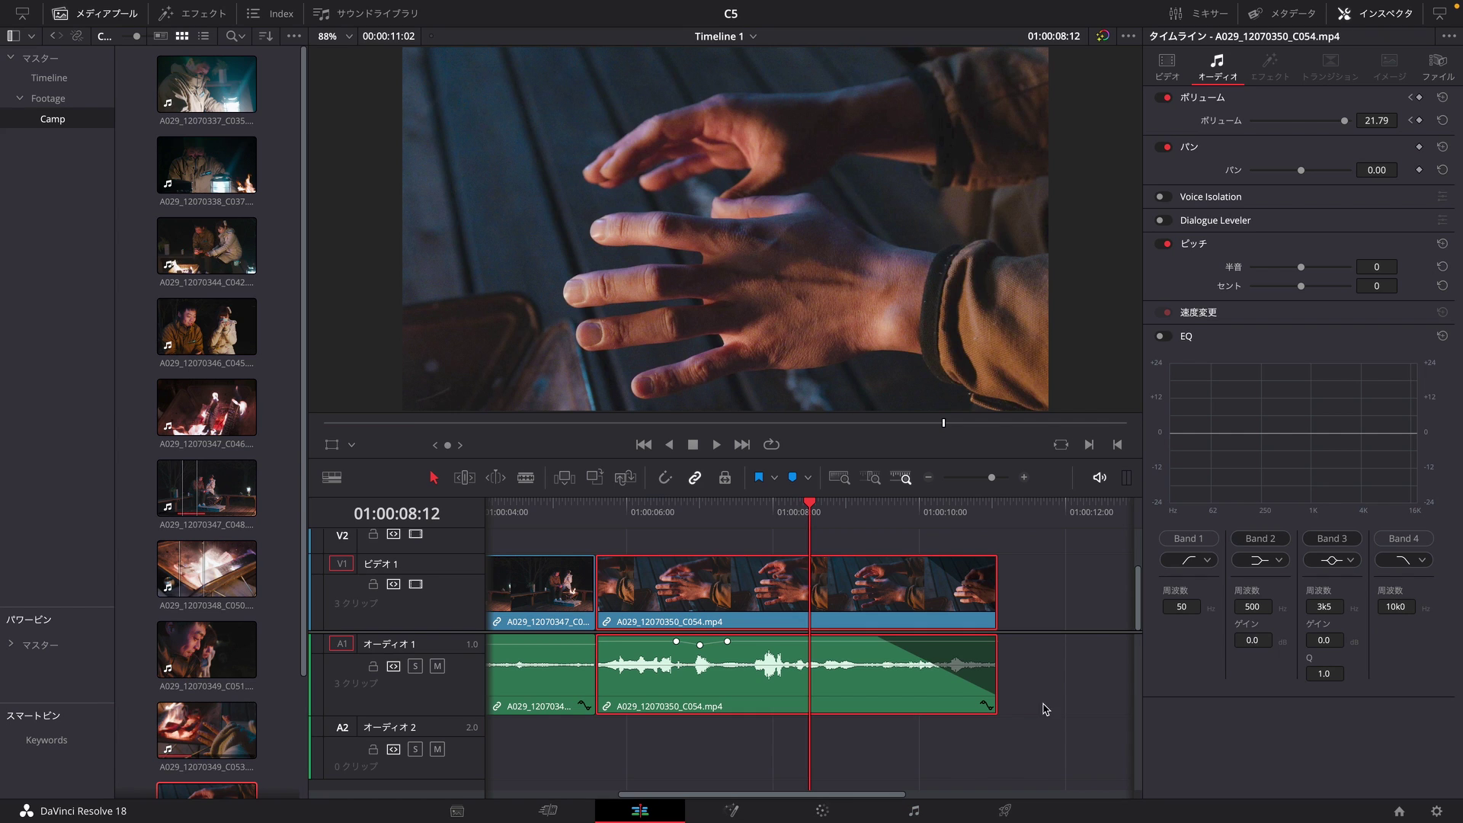
pyautogui.moveTo(943, 672)
pyautogui.moveTo(869, 636)
pyautogui.mouseDown()
pyautogui.moveTo(826, 635)
pyautogui.moveTo(859, 636)
pyautogui.mouseUp()
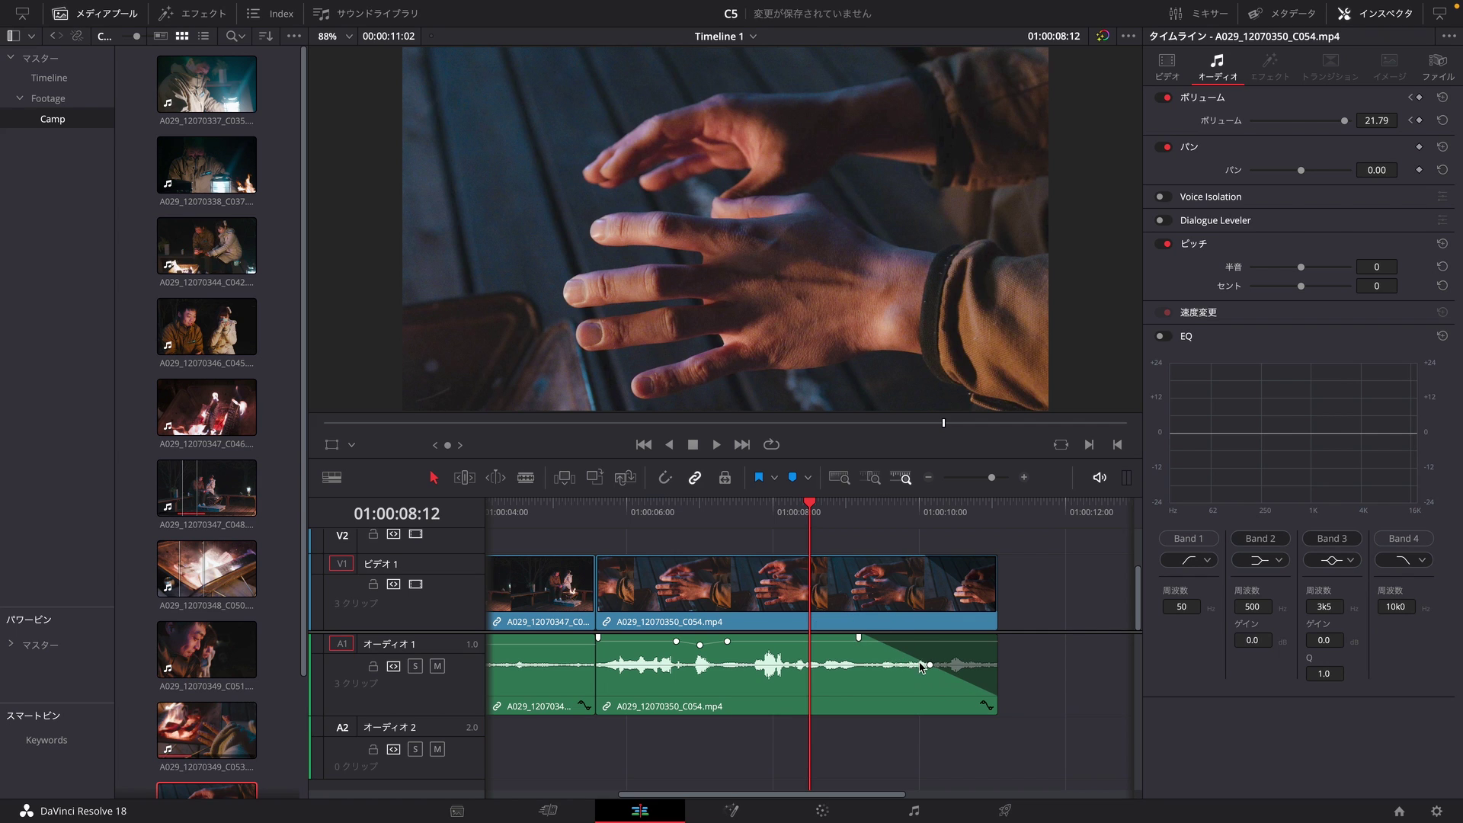
pyautogui.hotkey('ctrl', 's')
pyautogui.moveTo(859, 636); pyautogui.dragTo(851, 636)
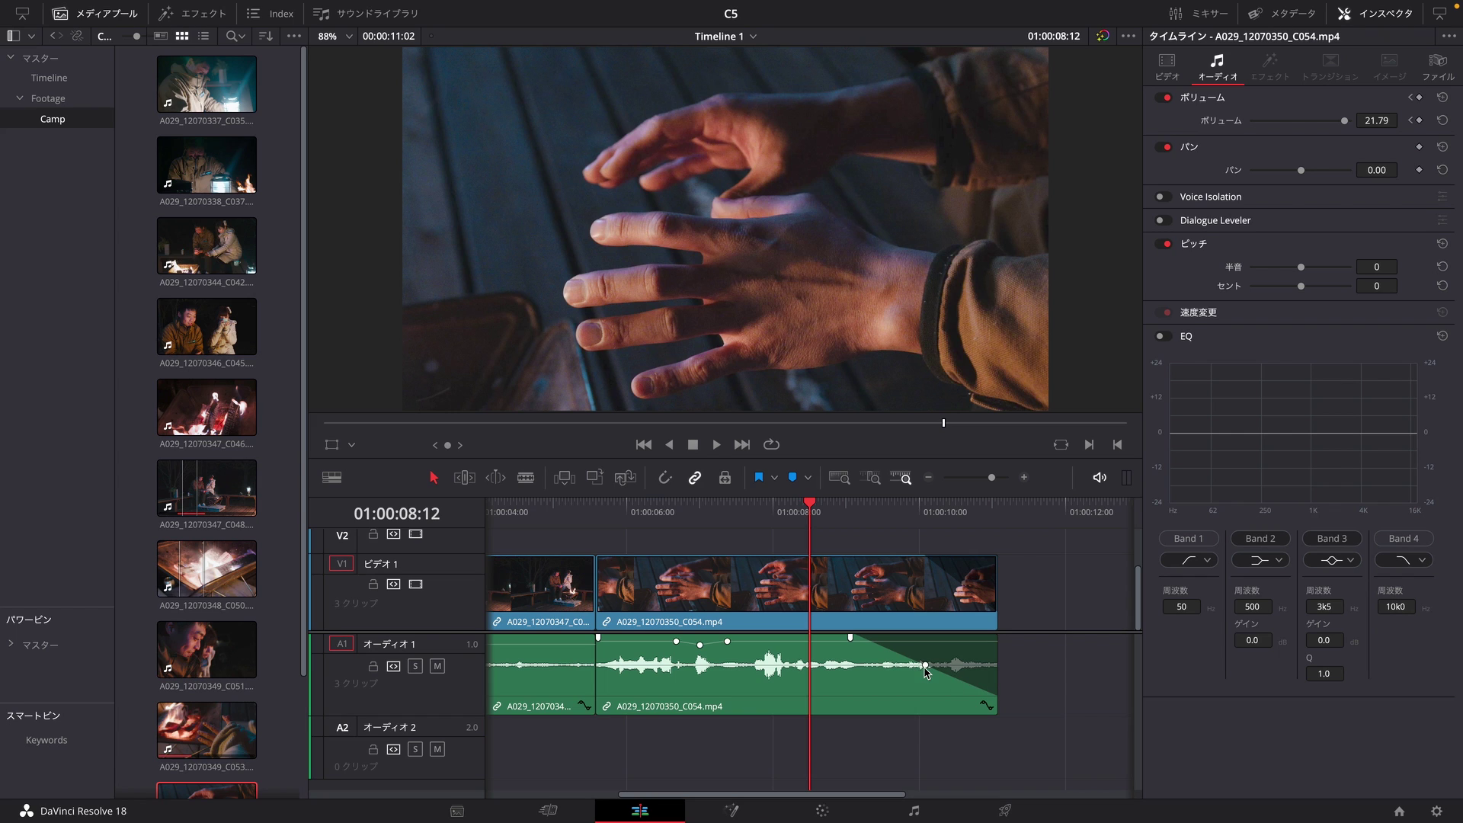
# Step: Bend the straight audio fade-out into a faster-dropping curve and save
pyautogui.moveTo(925, 666)
pyautogui.mouseDown()
pyautogui.moveTo(900, 657)
pyautogui.moveTo(926, 643)
pyautogui.mouseUp()
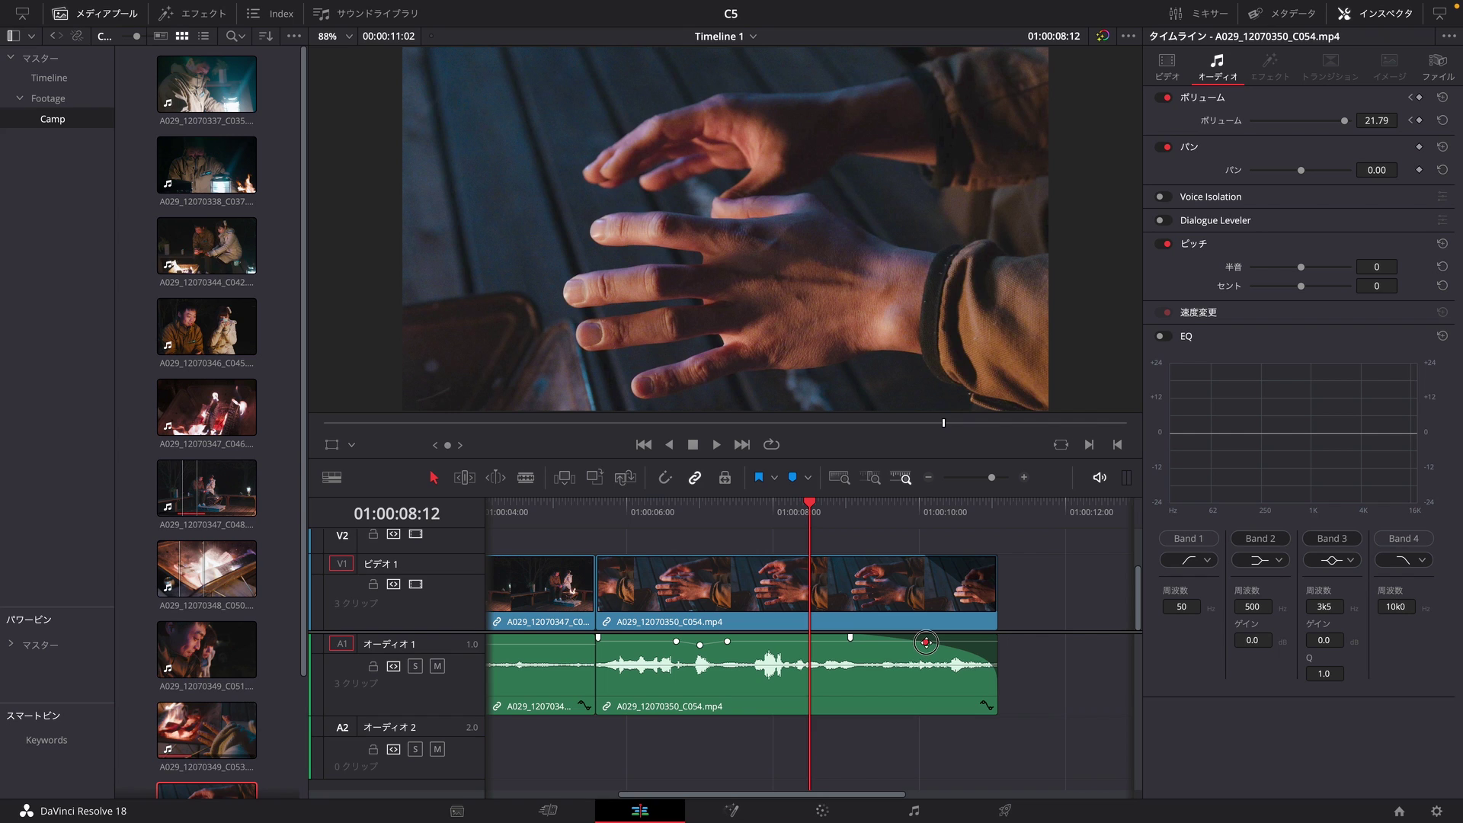
pyautogui.moveTo(926, 643); pyautogui.dragTo(925, 643)
pyautogui.hotkey('ctrl', 's')
pyautogui.moveTo(925, 642); pyautogui.dragTo(871, 672)
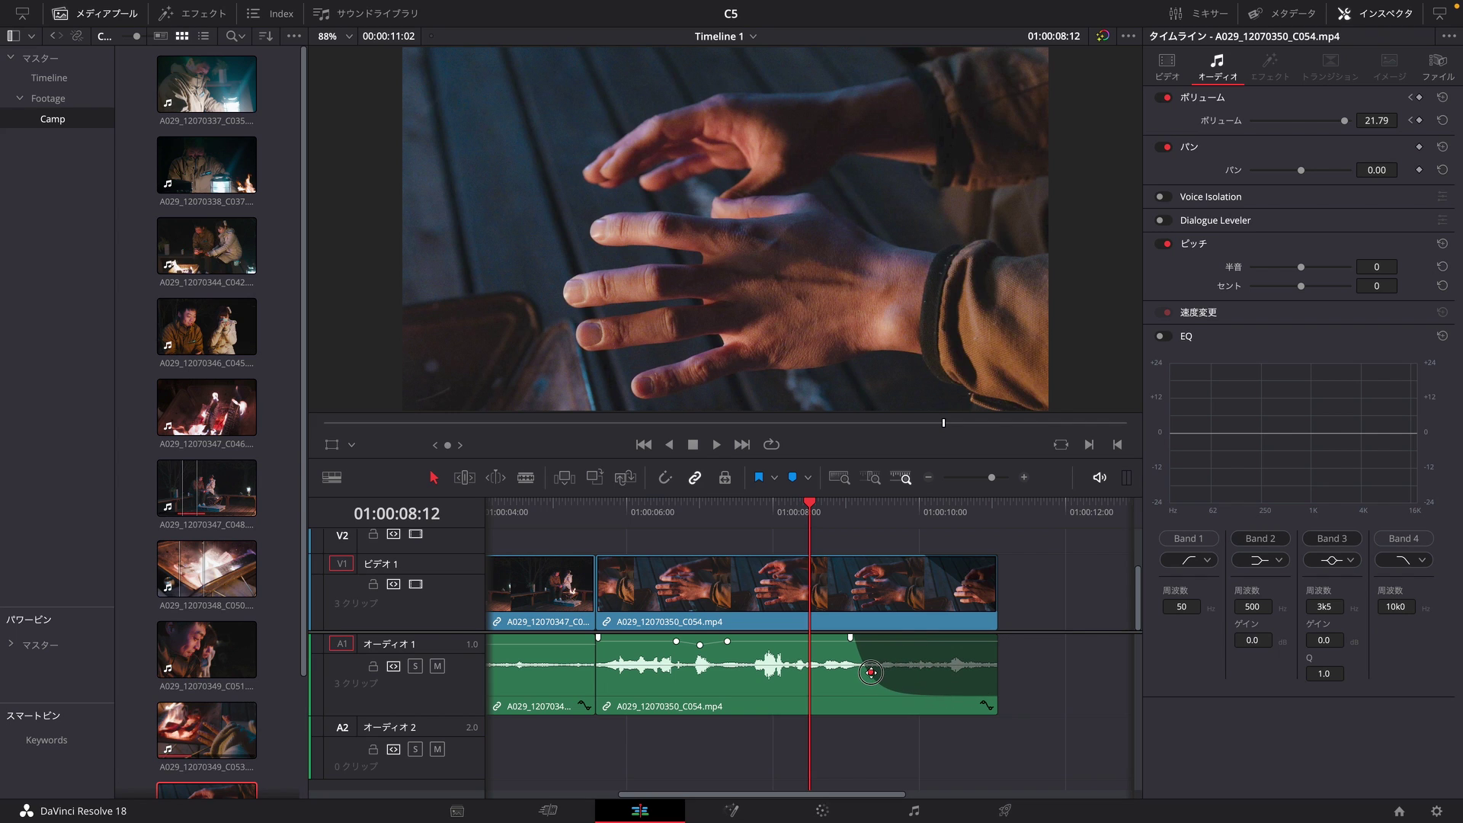
pyautogui.hotkey('ctrl', 's')
# Step: Reshape the fade-out curve into a gentler sweep and play it back from about 8 seconds
pyautogui.moveTo(871, 671)
pyautogui.mouseDown()
pyautogui.moveTo(914, 650)
pyautogui.moveTo(889, 661)
pyautogui.mouseUp()
pyautogui.press('space')
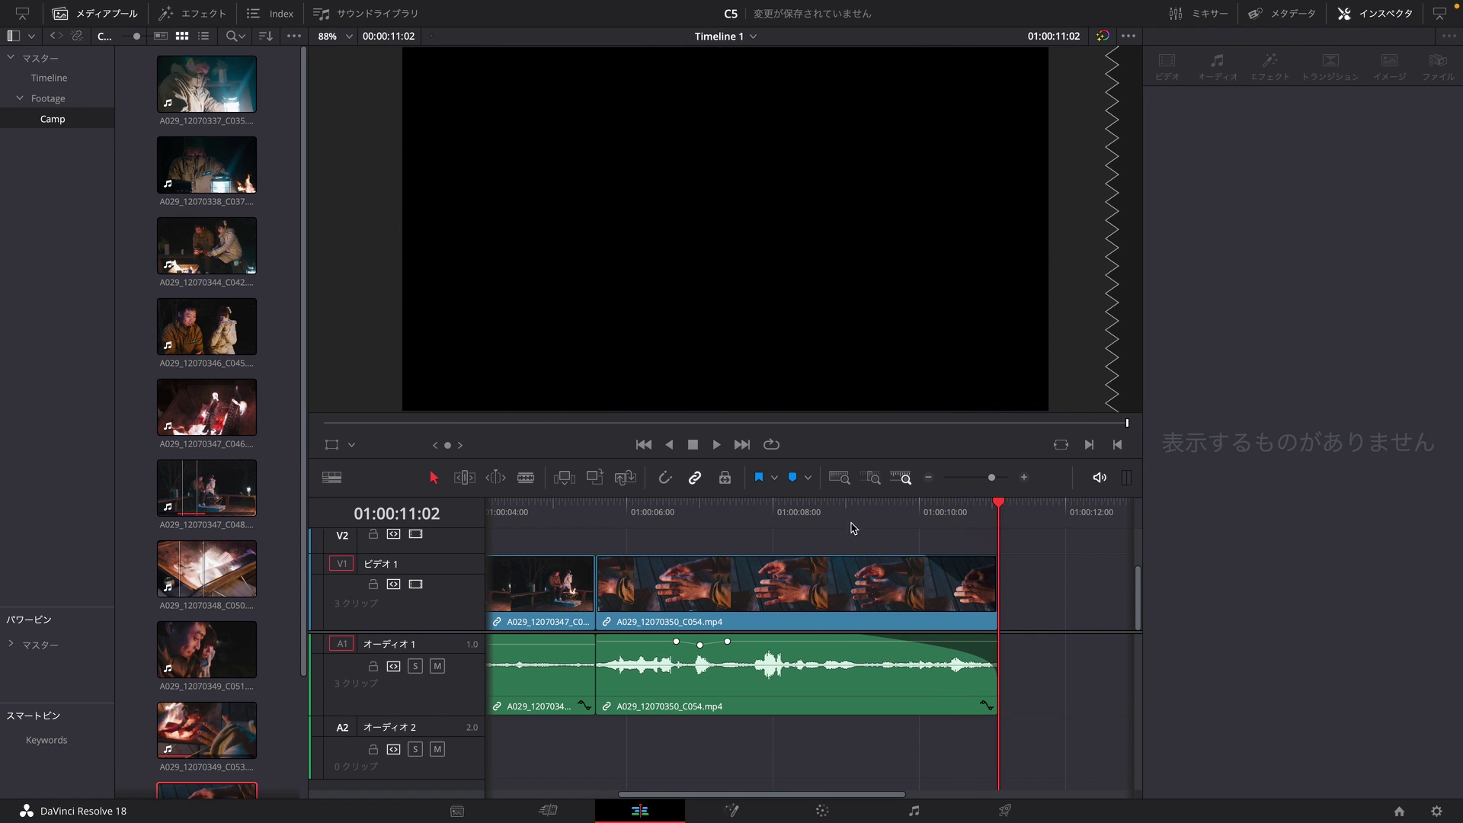
pyautogui.click(815, 511)
pyautogui.press('space')
# Step: Adjust the volume keyframe to soften the fade, undo the extra keyframe, and return to about 9 seconds
pyautogui.moveTo(907, 640); pyautogui.dragTo(904, 666)
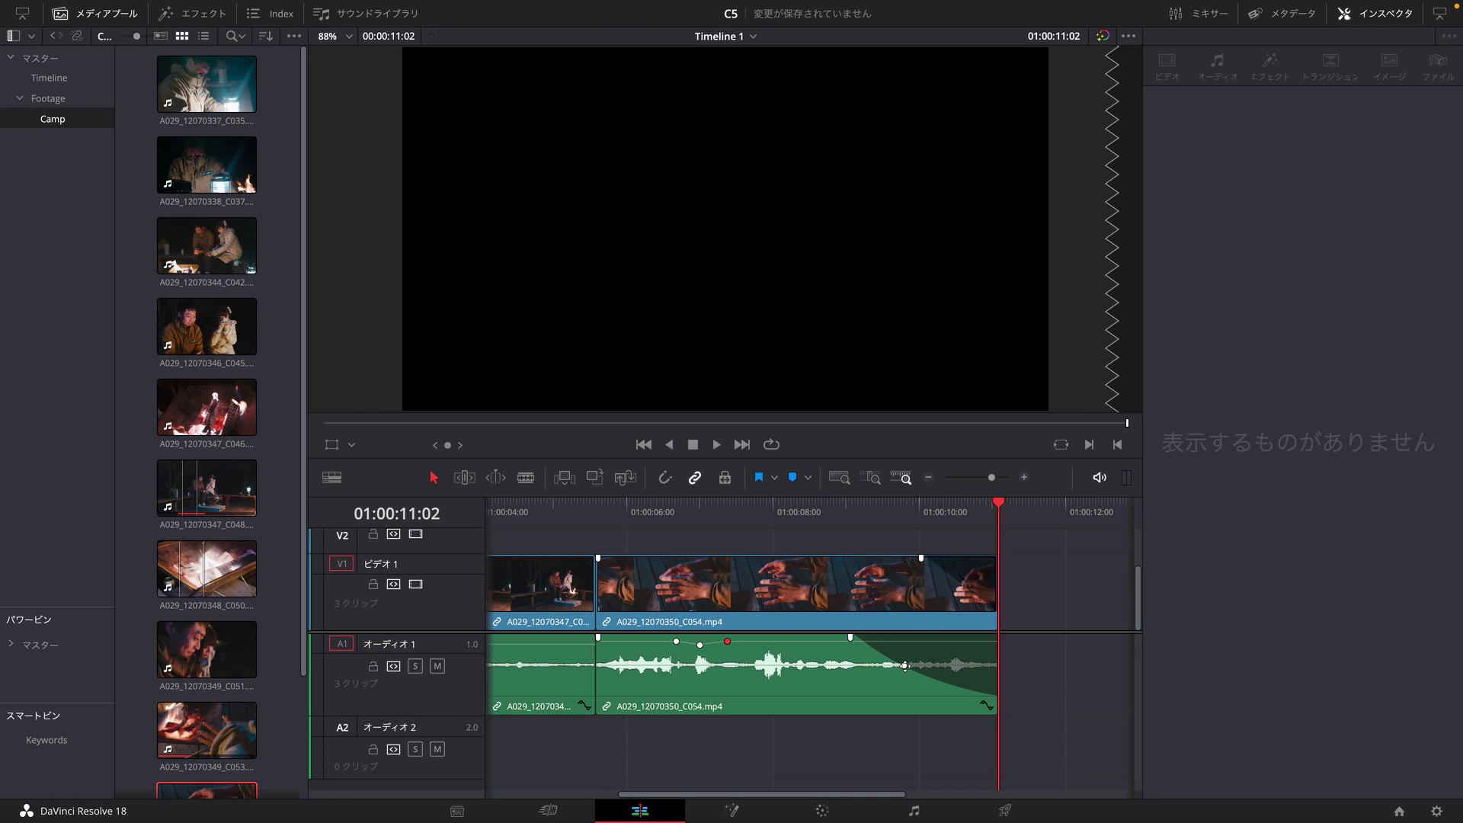
pyautogui.moveTo(905, 665); pyautogui.dragTo(912, 653)
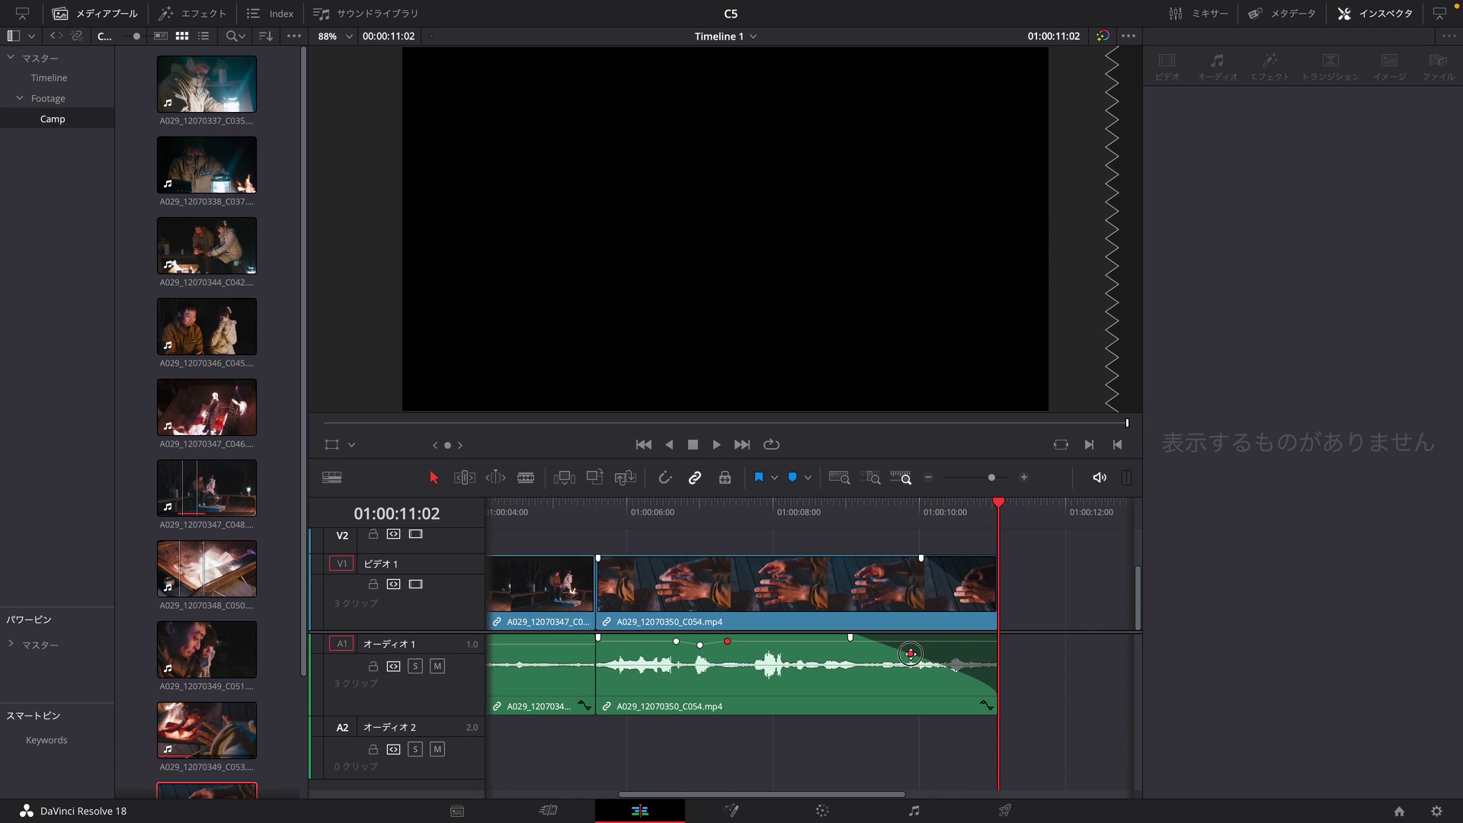
pyautogui.hotkey('ctrl', 'z')
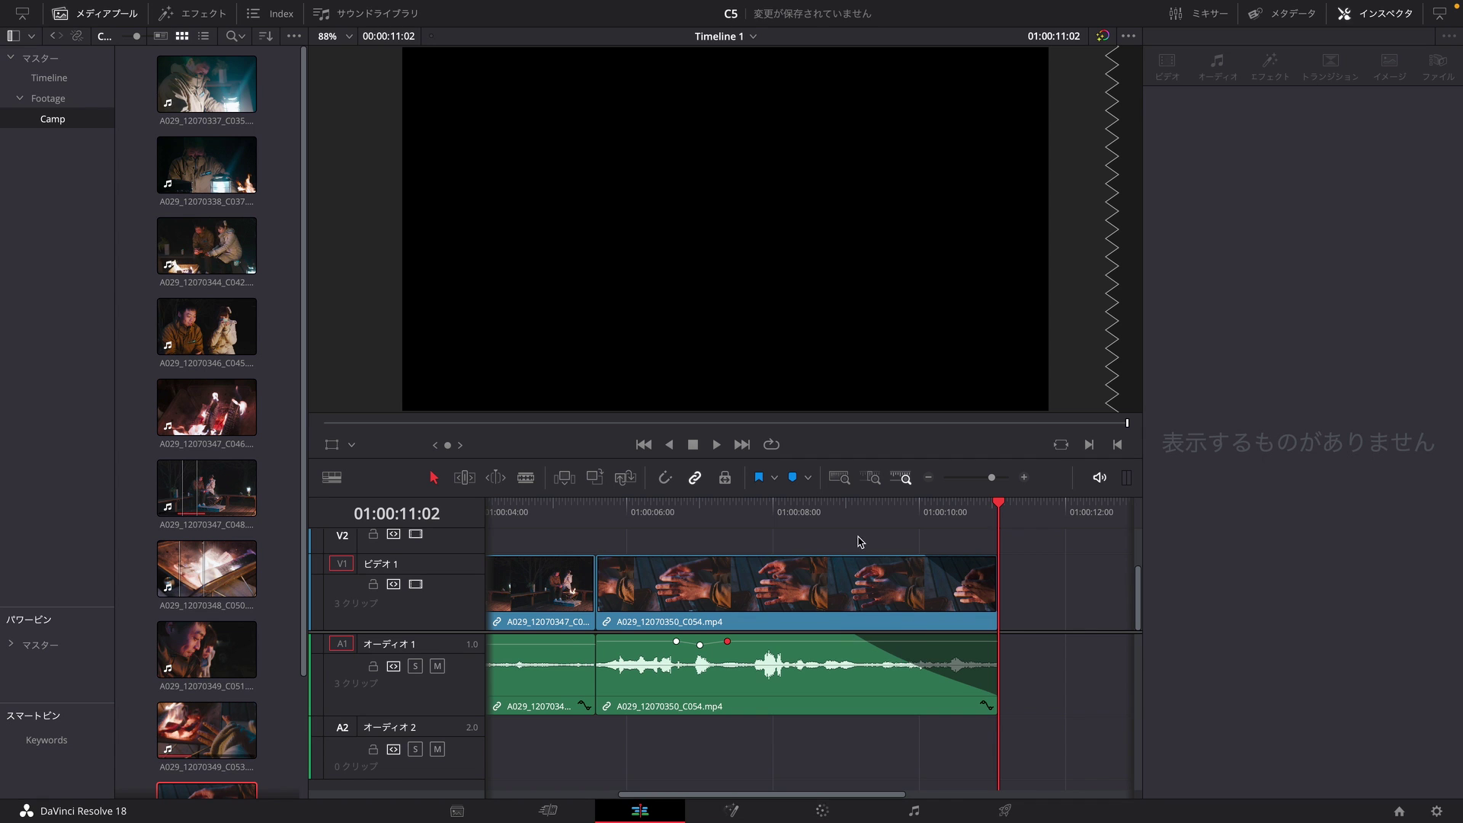
pyautogui.moveTo(847, 521); pyautogui.dragTo(865, 522)
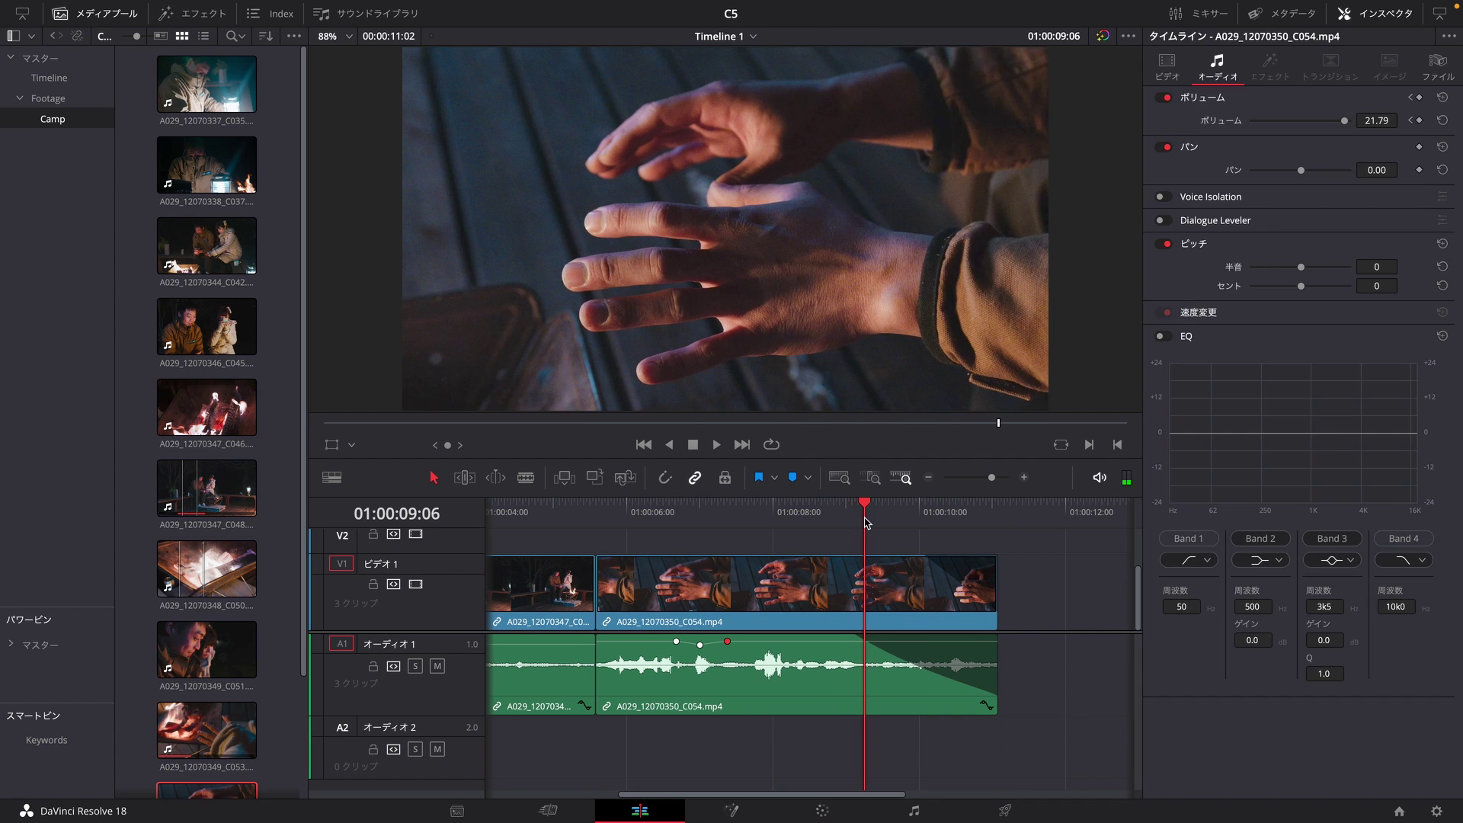